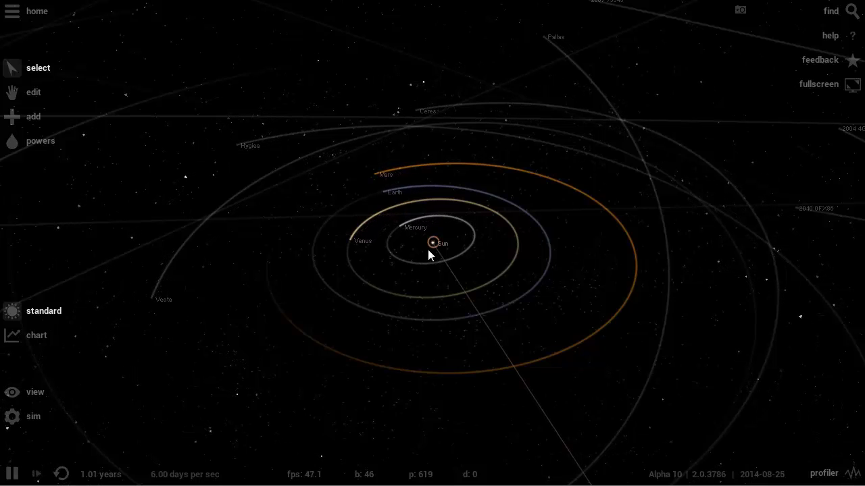
- Focus the camera on Mars and show its details card
click(398, 243)
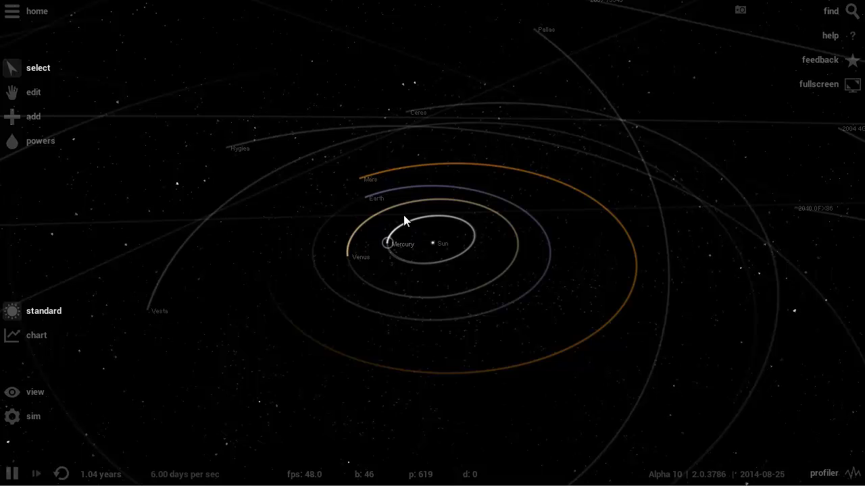
scroll(394, 217, up, 5)
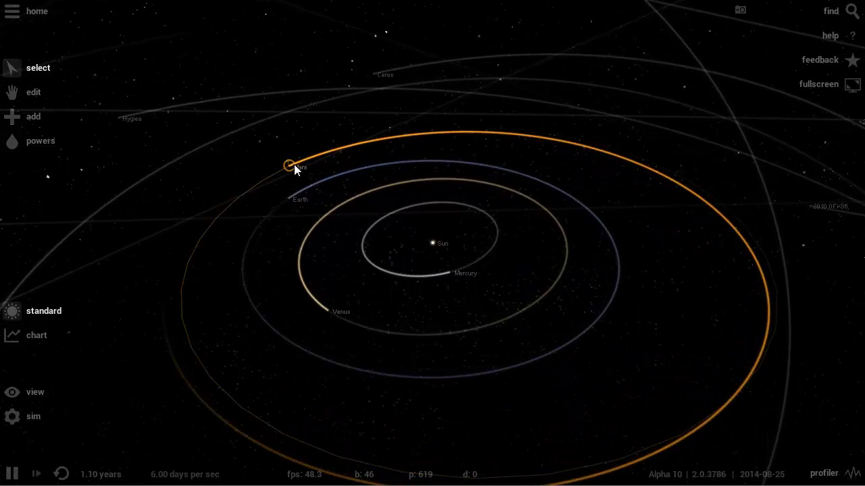
double_click(292, 167)
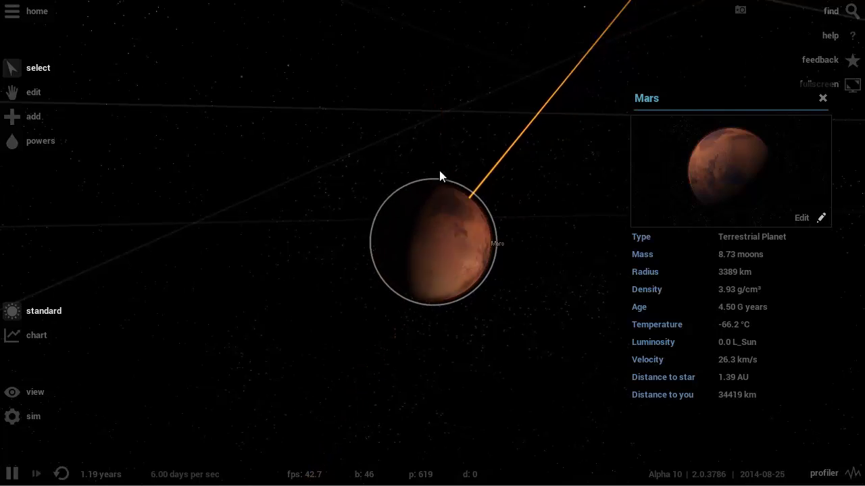
- Slow the simulation from 6.00 days to 17.5 hours per second
mouse_move(205, 480)
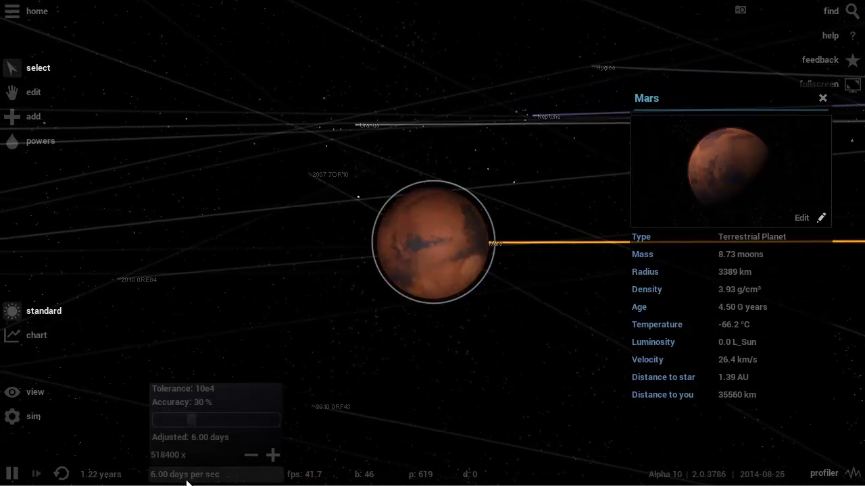
click(251, 455)
click(251, 455)
click(251, 454)
click(250, 455)
scroll(433, 310, up, 3)
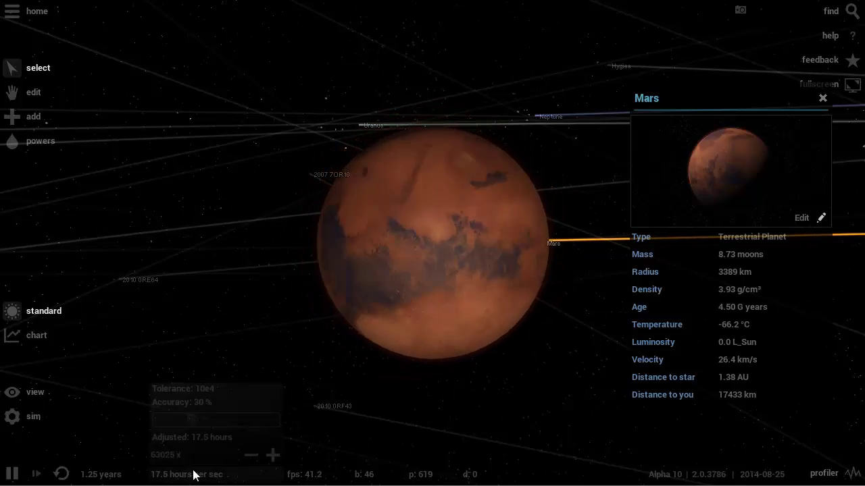
- Slow the simulation further to 2.36 hours per second while zooming in on Mars
click(251, 454)
click(251, 455)
click(250, 455)
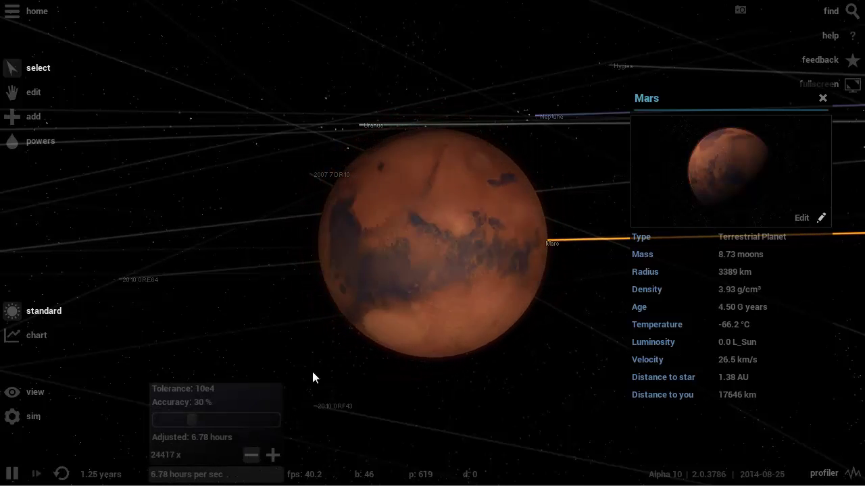
click(250, 455)
scroll(401, 297, up, 2)
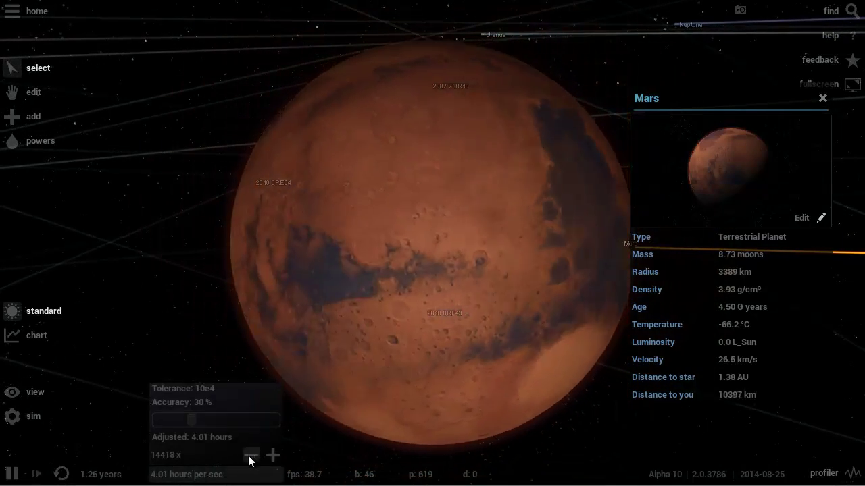
click(250, 457)
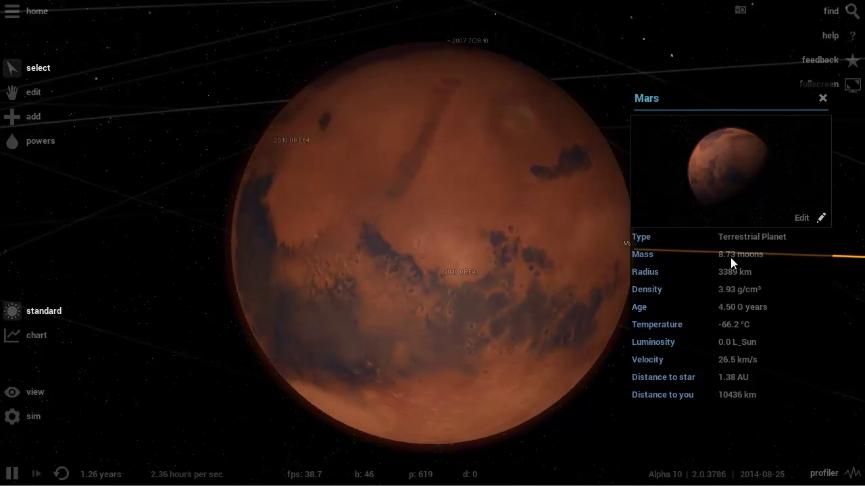
- Swing toward Mars's night side and zoom out until the Sun and inner orbits show
drag(524, 186, 211, 138)
scroll(313, 141, down, 5)
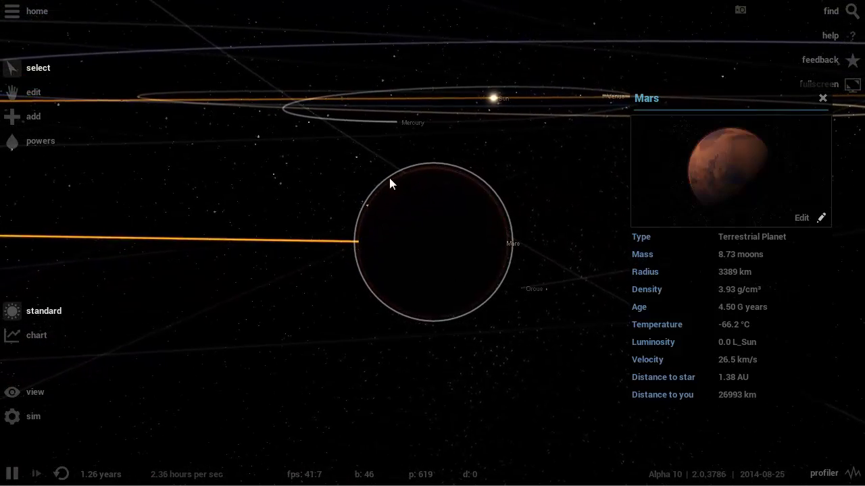
scroll(450, 173, down, 5)
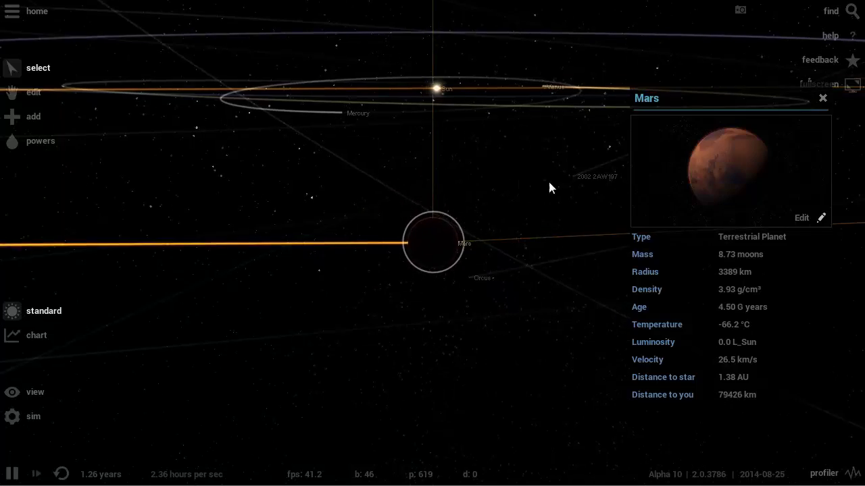
scroll(527, 179, down, 5)
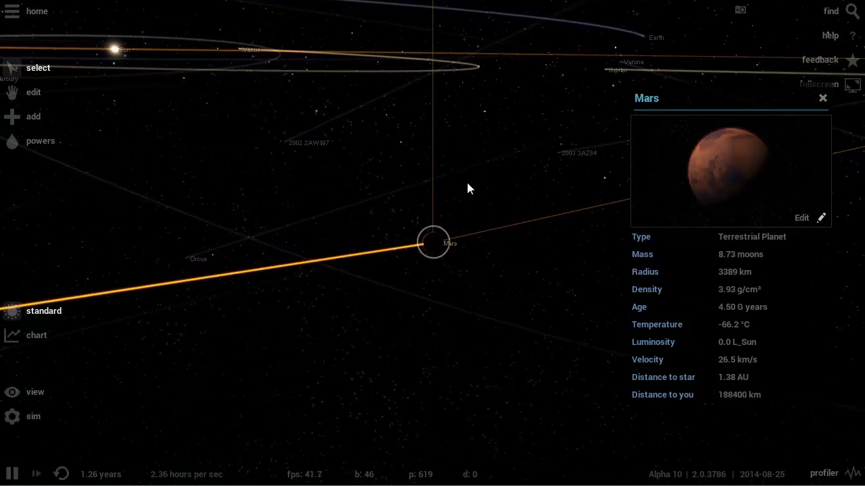
- Orbit and zoom around Mars until sunlight falls on it from the right
drag(410, 168, 476, 247)
scroll(476, 246, up, 10)
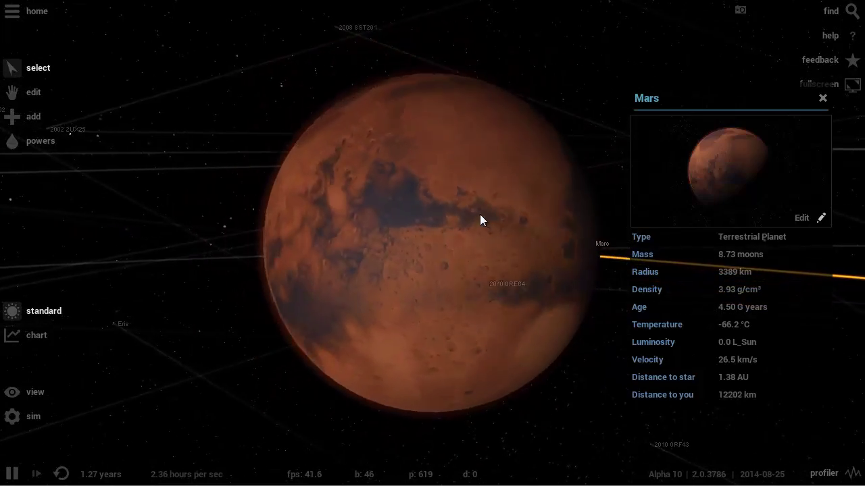
scroll(486, 213, down, 2)
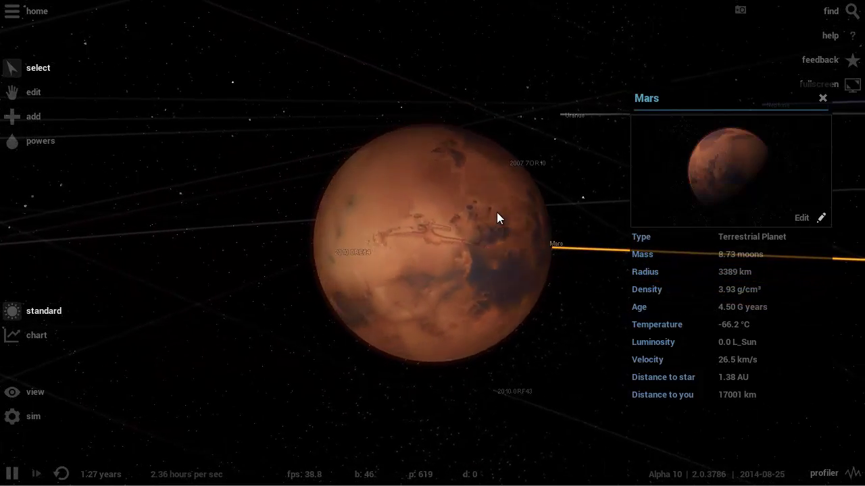
drag(497, 212, 450, 176)
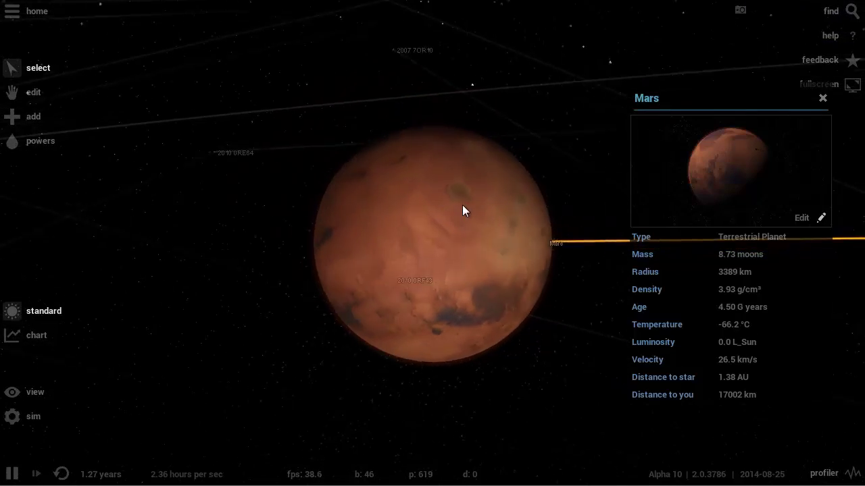
mouse_move(470, 208)
mouse_down()
mouse_move(491, 210)
mouse_move(463, 218)
mouse_move(510, 217)
mouse_move(491, 215)
mouse_up()
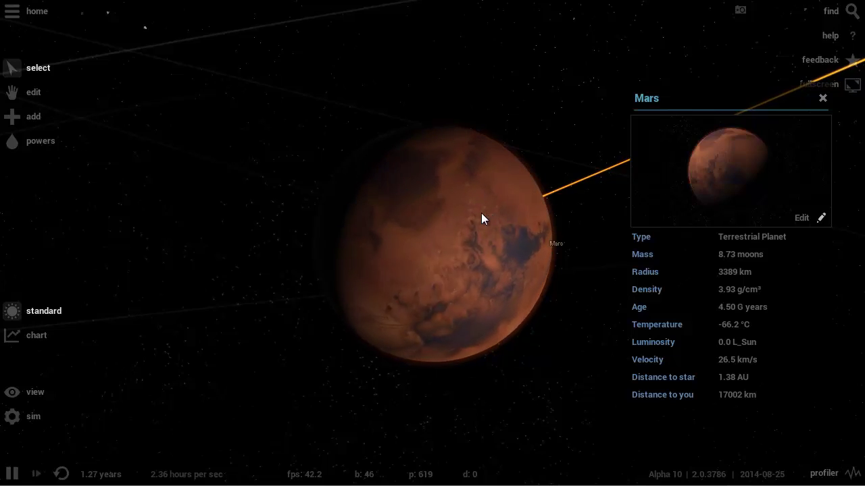
drag(489, 217, 396, 147)
scroll(424, 180, up, 5)
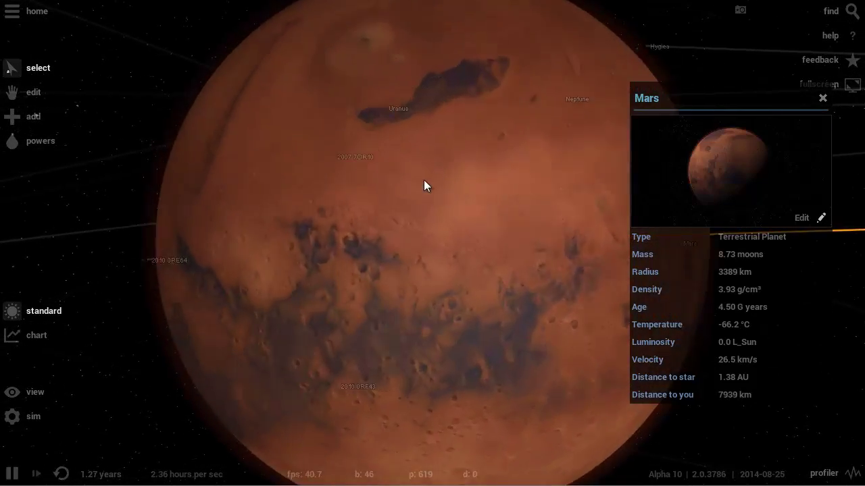
scroll(409, 191, down, 4)
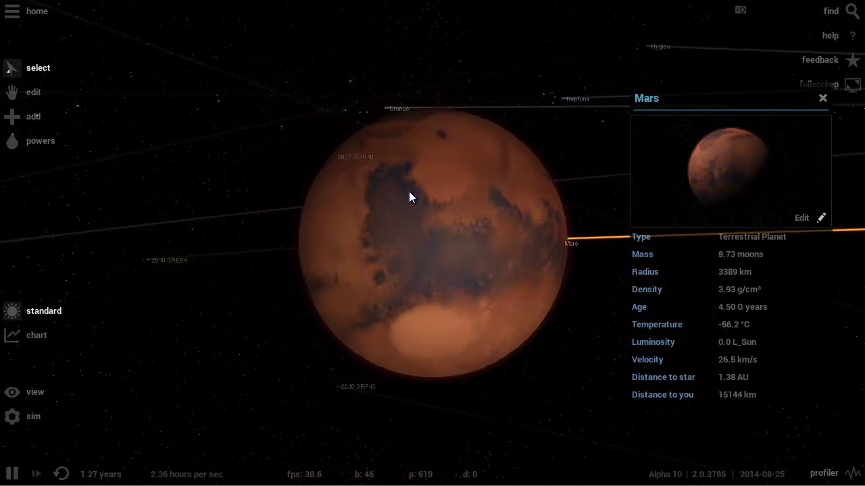
scroll(436, 193, up, 1)
scroll(435, 193, up, 3)
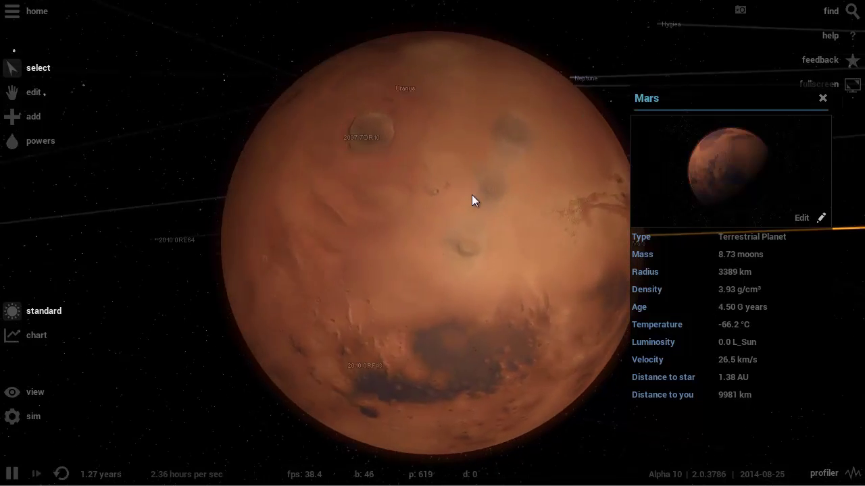
scroll(464, 211, down, 3)
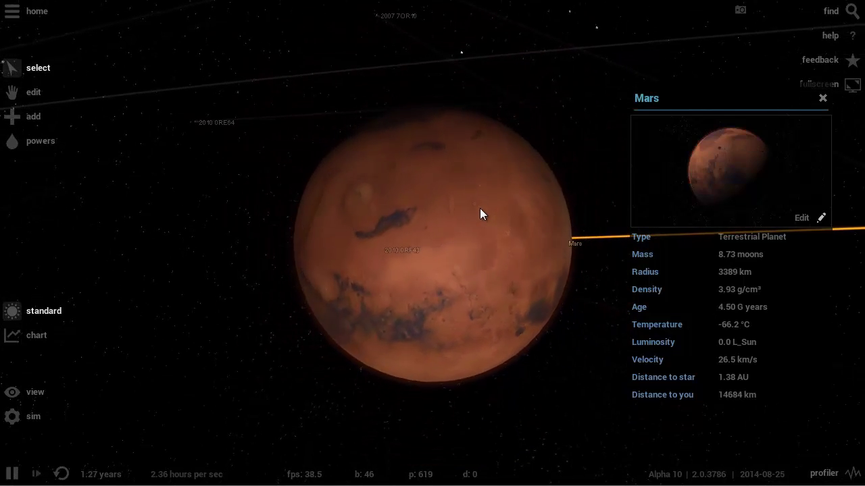
scroll(479, 218, up, 3)
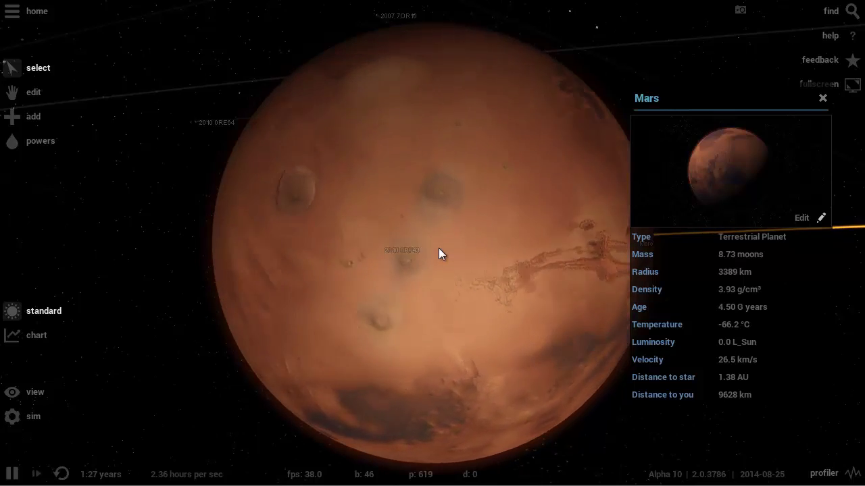
scroll(446, 243, down, 3)
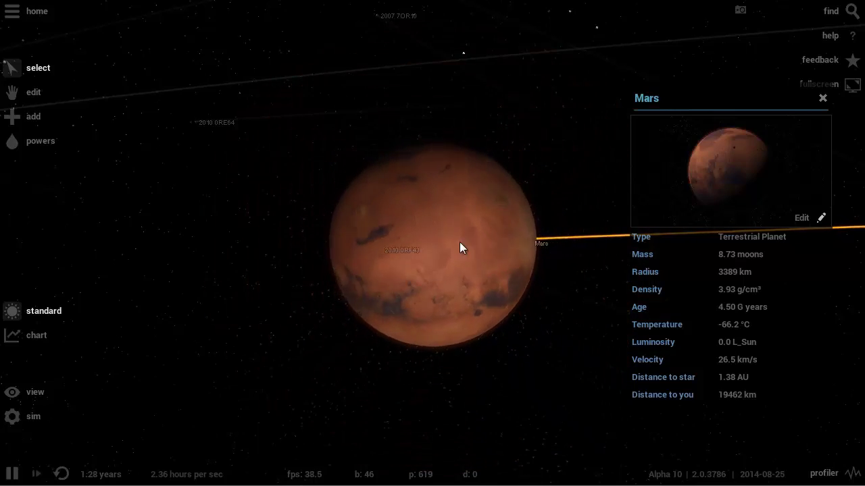
scroll(460, 250, up, 4)
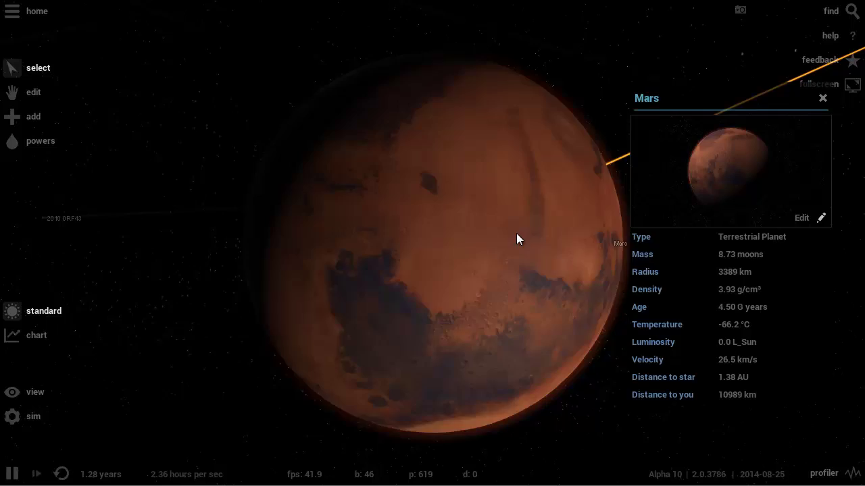
scroll(473, 226, up, 2)
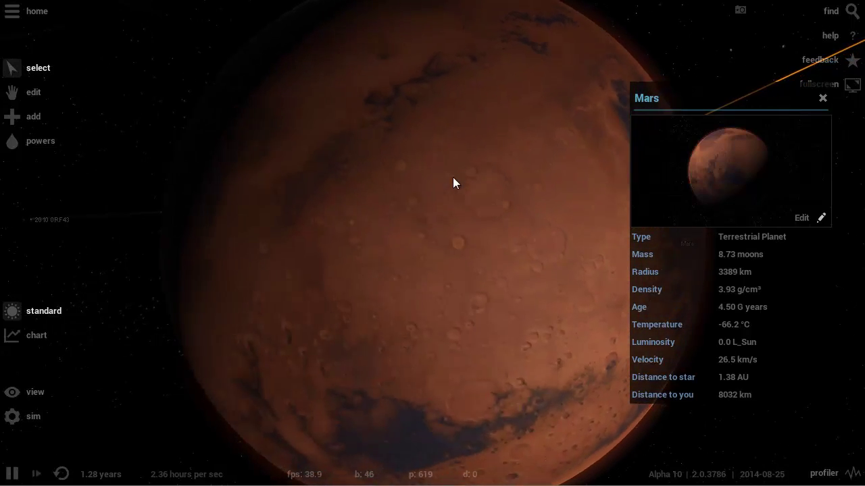
- Turn Mars to show other faces, tilt toward the Sun, then zoom back in close
drag(454, 169, 509, 209)
scroll(509, 208, down, 3)
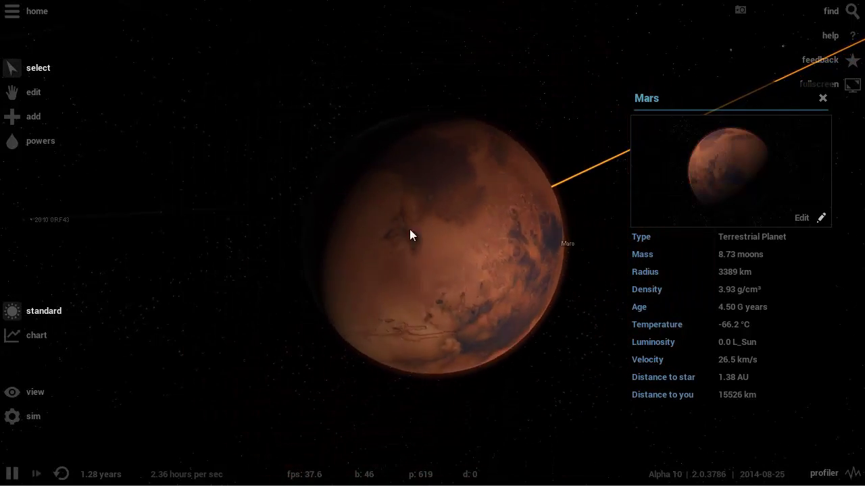
drag(391, 234, 583, 135)
scroll(504, 211, up, 3)
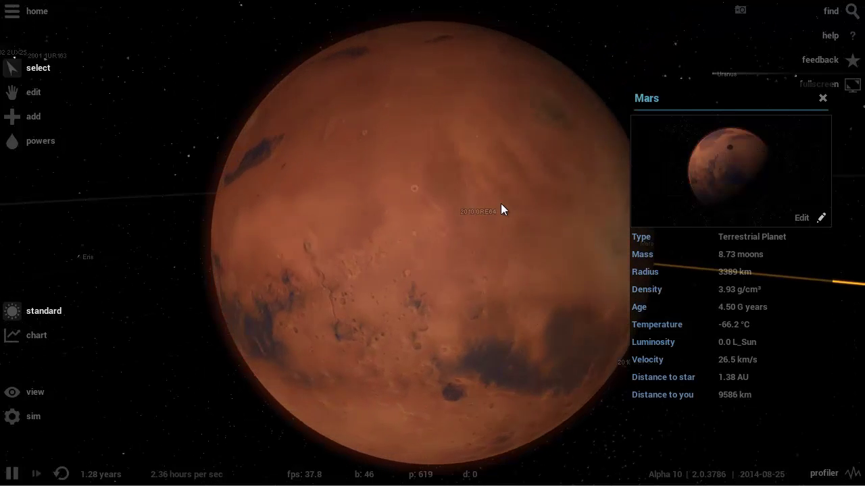
drag(484, 187, 218, 222)
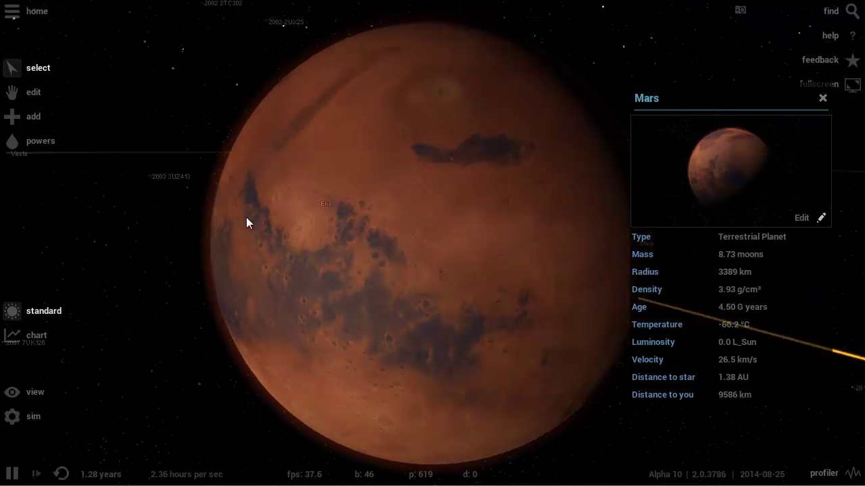
scroll(322, 144, down, 3)
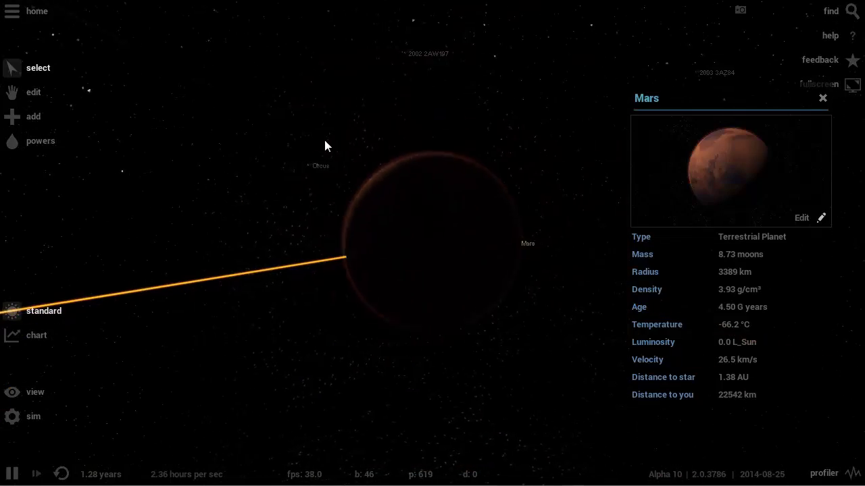
scroll(324, 146, down, 3)
drag(378, 178, 338, 217)
scroll(458, 245, up, 5)
scroll(487, 237, down, 2)
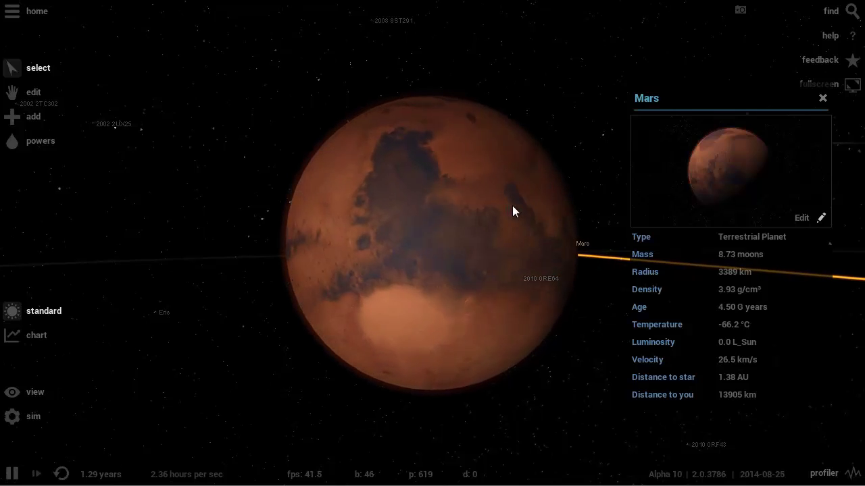
scroll(542, 221, up, 3)
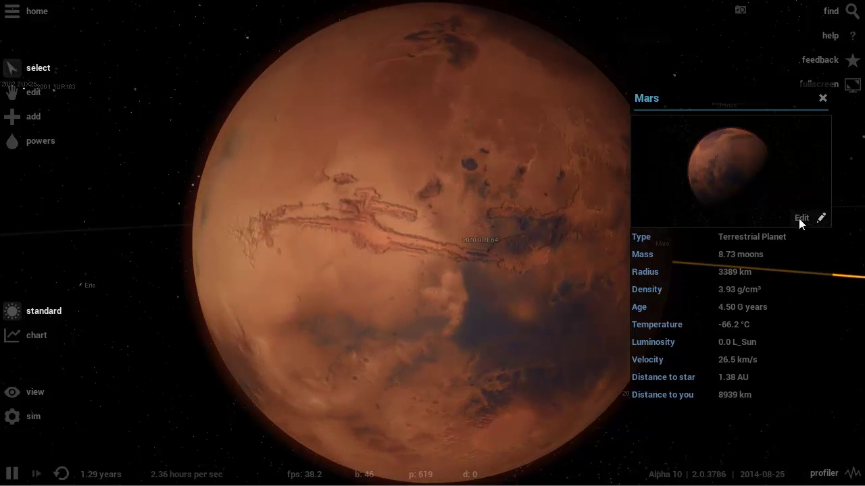
- Open Mars's editable properties and reach the Atmosphere section (207 K, 6.45 hPa, 0.25 albedo)
click(800, 218)
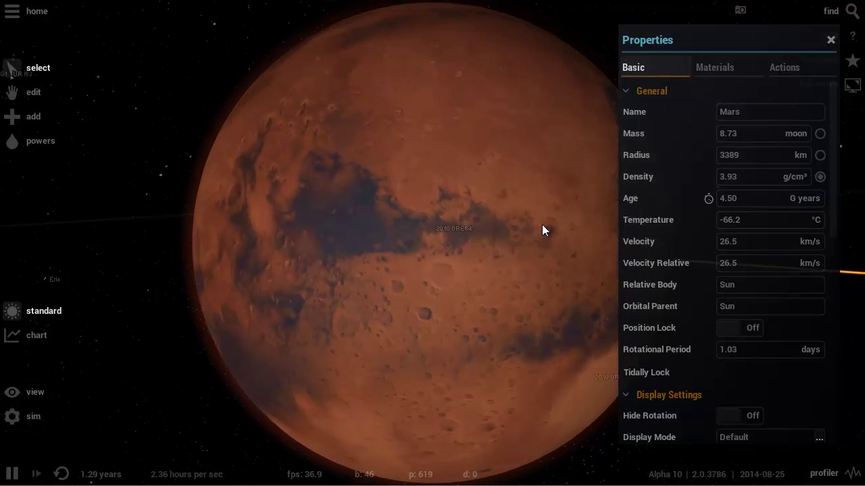
scroll(542, 229, down, 3)
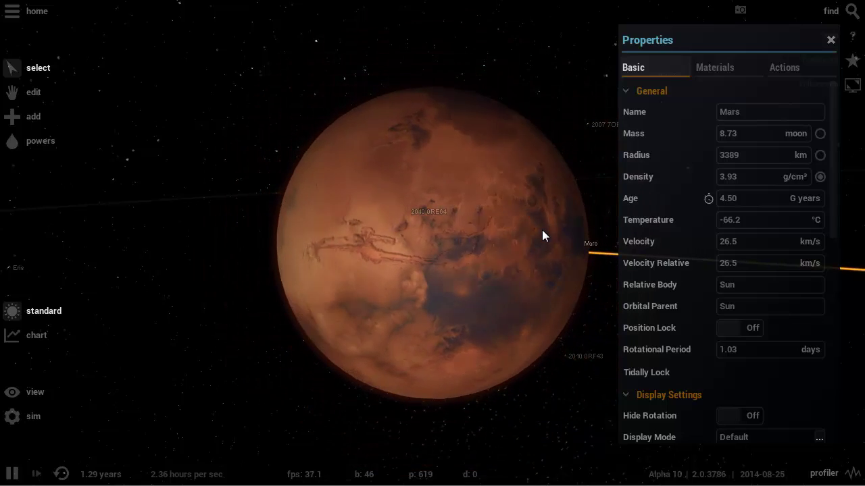
scroll(542, 229, up, 5)
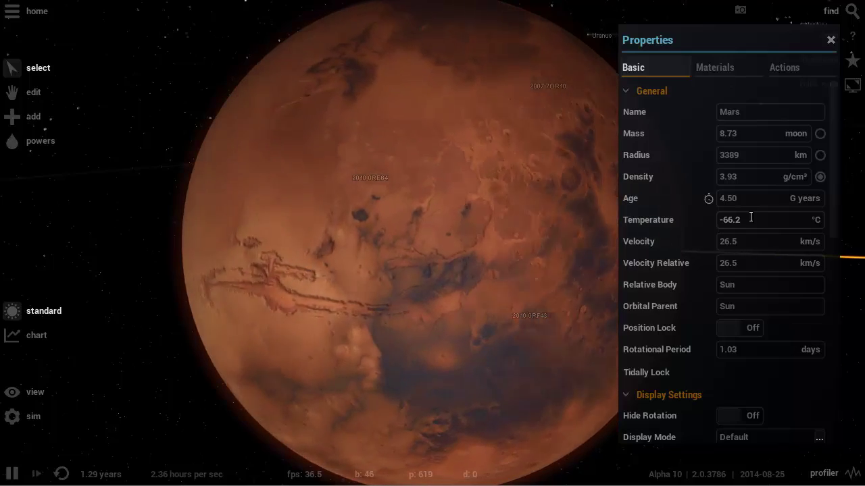
scroll(750, 217, down, 10)
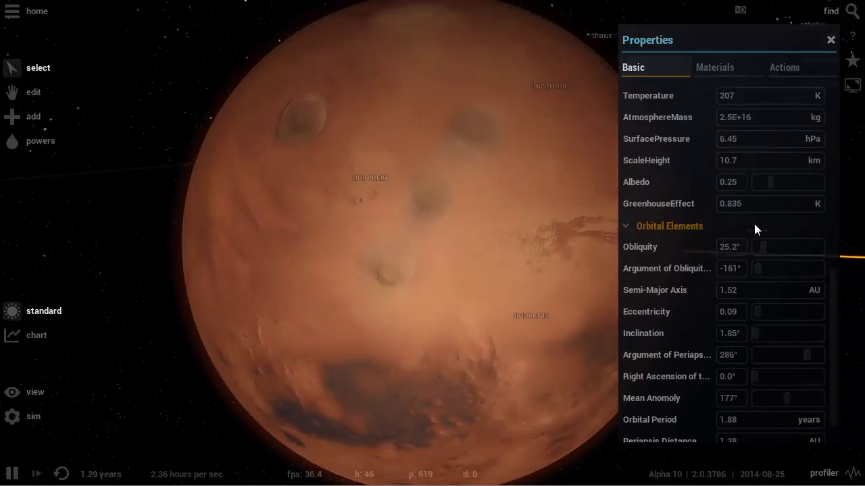
scroll(754, 224, down, 1)
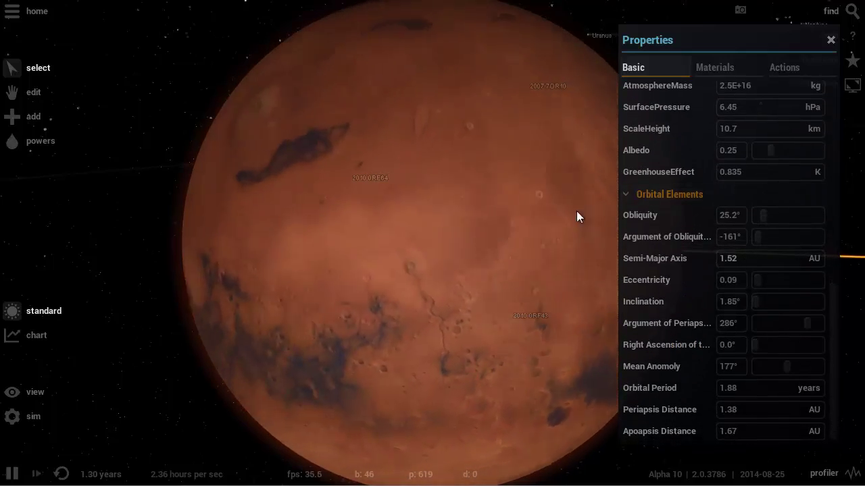
scroll(679, 231, up, 4)
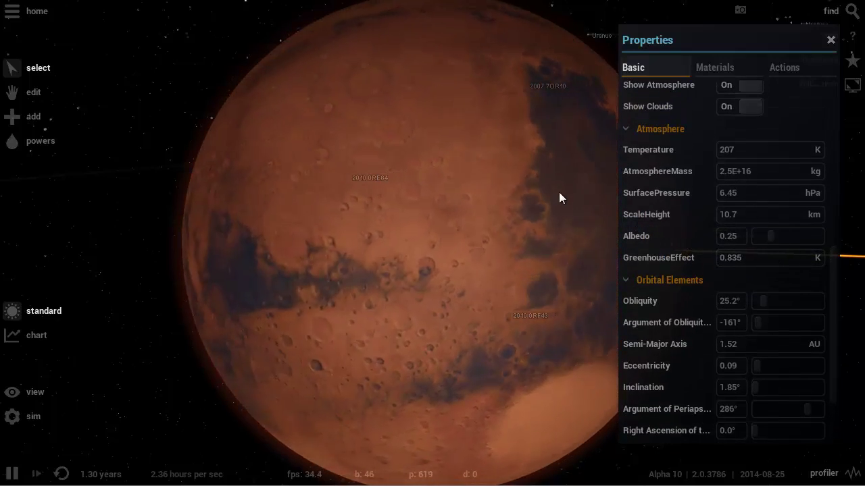
scroll(559, 192, down, 5)
- Orbit toward Mars's night side with Venus and Mercury in view, then zoom around its dark regions
drag(338, 160, 396, 213)
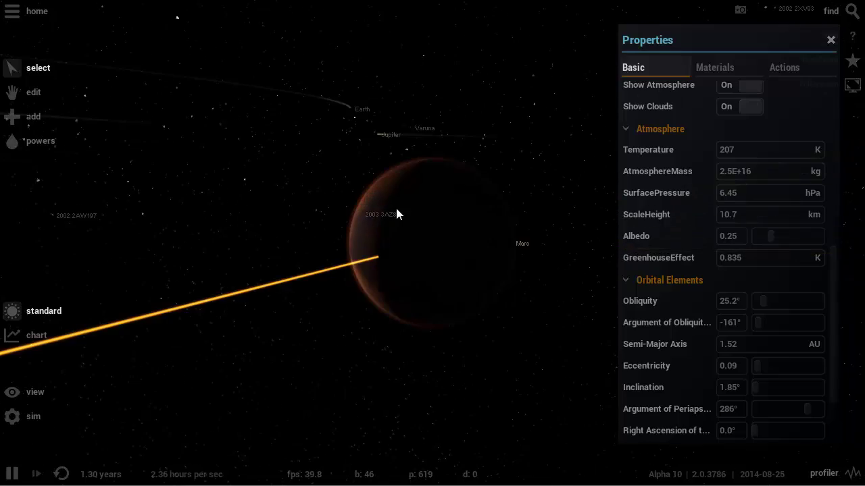
drag(416, 158, 401, 206)
scroll(299, 216, up, 10)
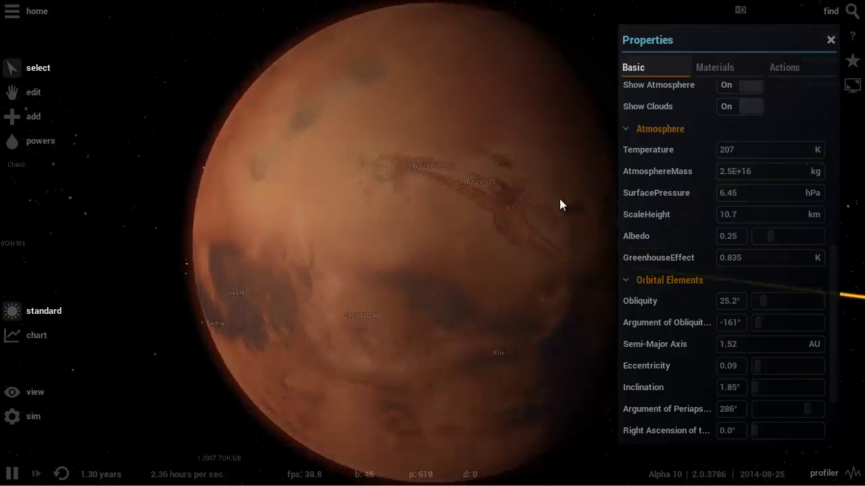
scroll(520, 201, down, 4)
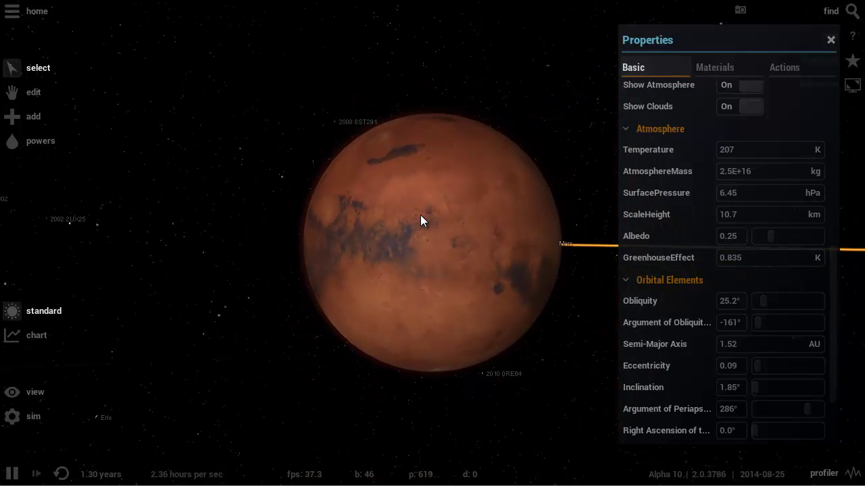
scroll(759, 270, down, 2)
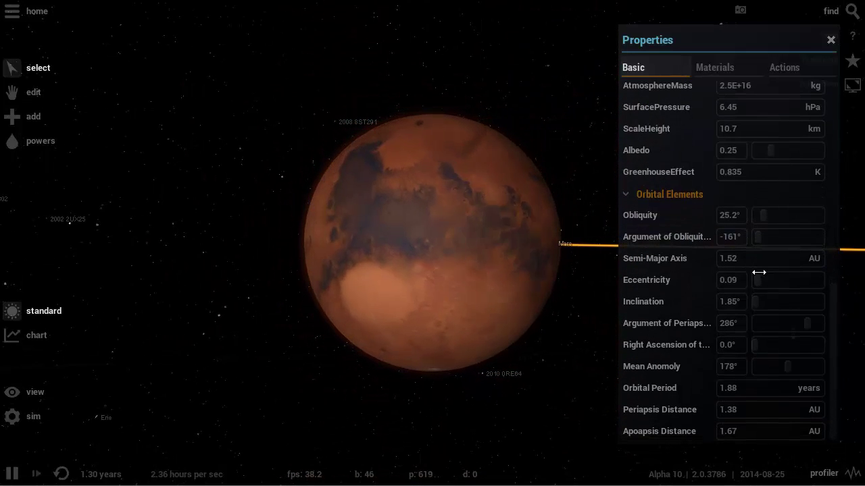
scroll(665, 253, up, 3)
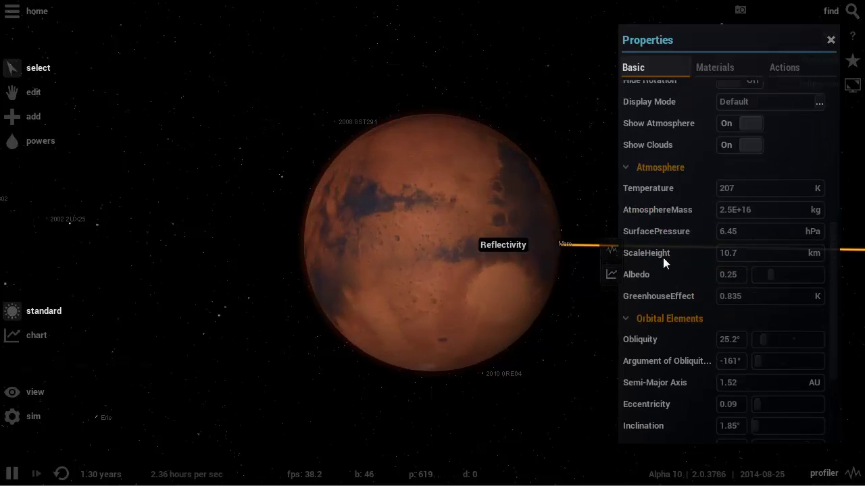
scroll(665, 270, up, 1)
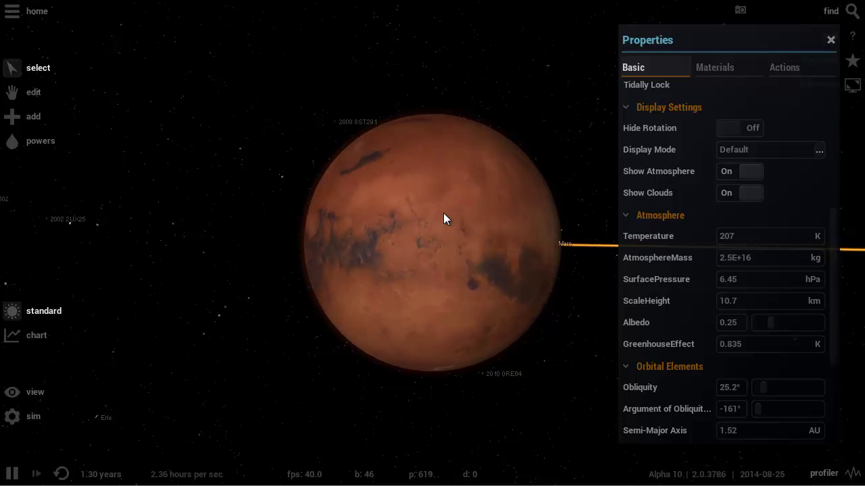
scroll(405, 213, up, 3)
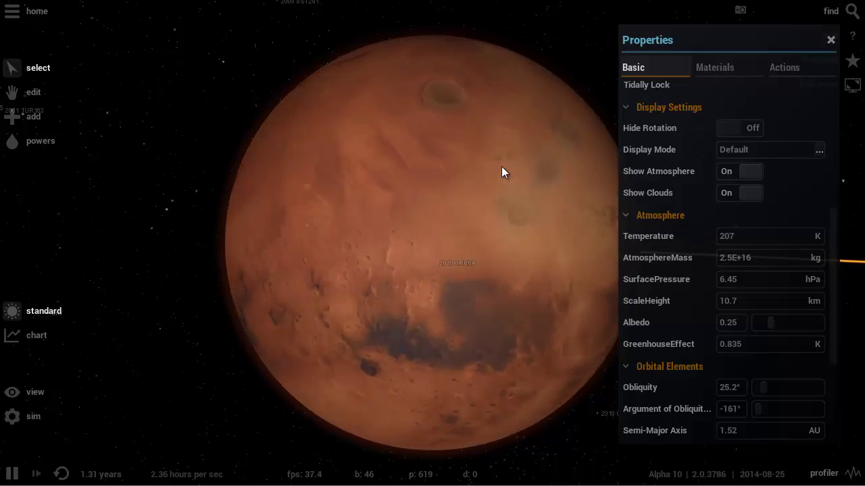
drag(501, 169, 485, 198)
scroll(484, 197, down, 5)
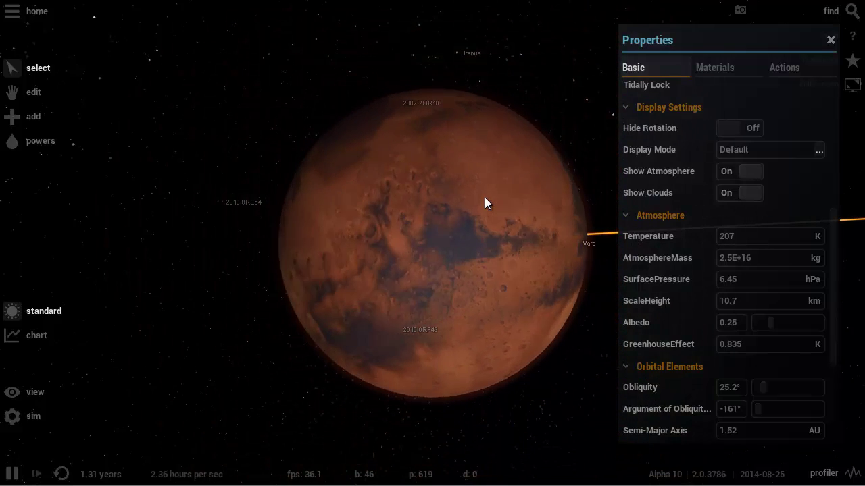
scroll(444, 247, up, 3)
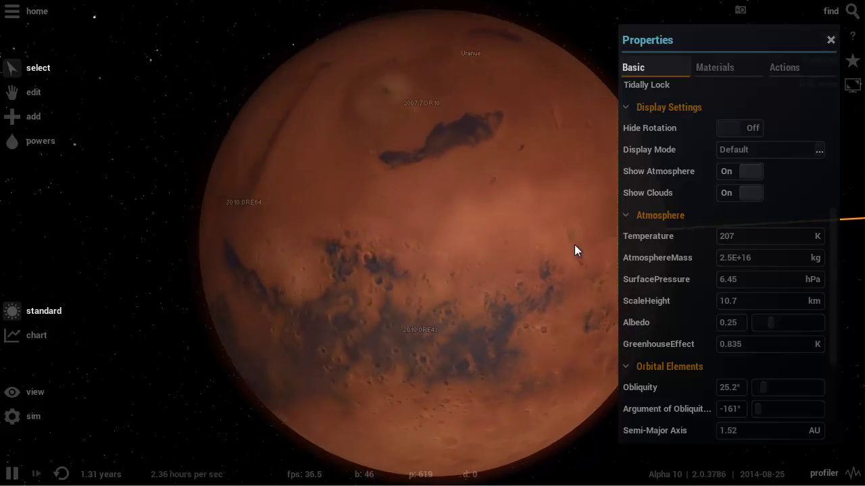
- Set Mars's atmosphere mass to 2E+18 kg
click(726, 257)
text(1E+18)
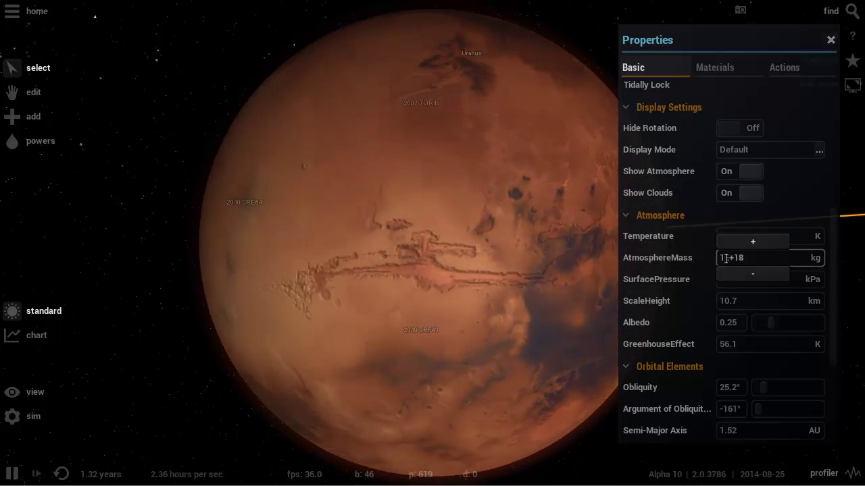
drag(725, 258, 714, 259)
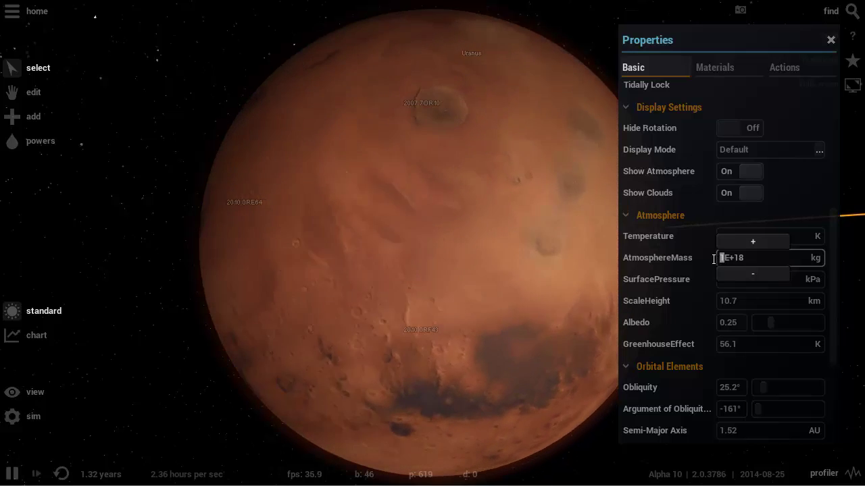
text(2)
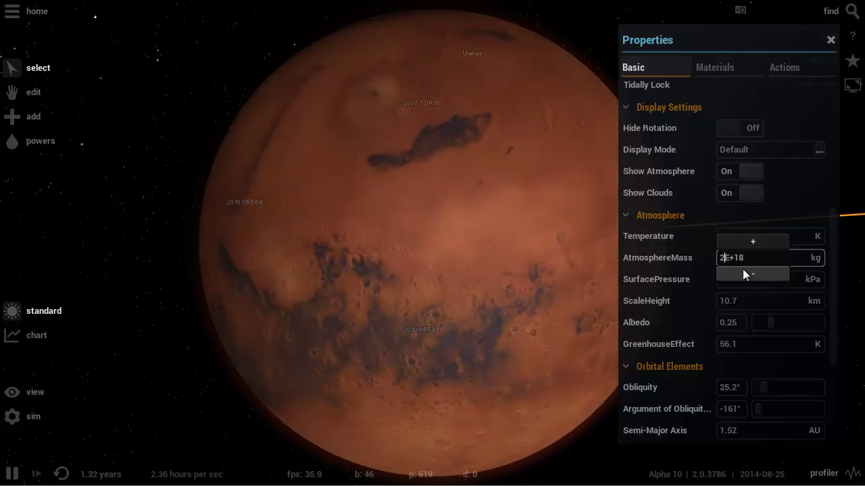
click(760, 262)
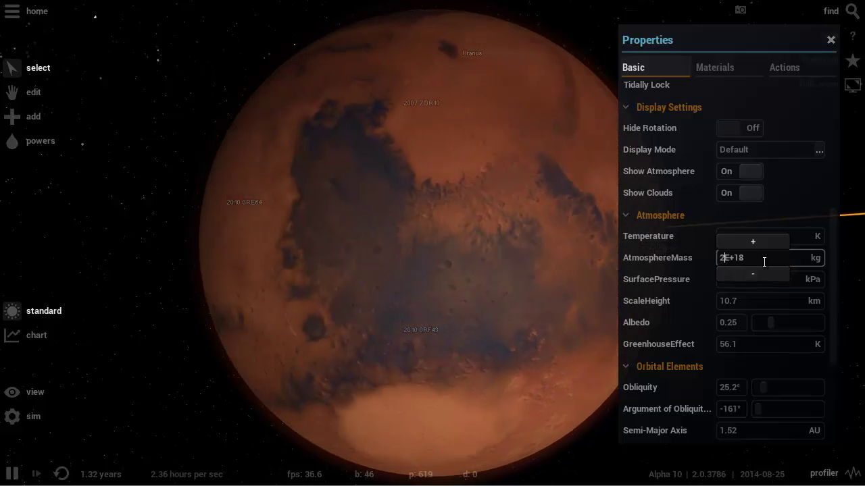
key(Return)
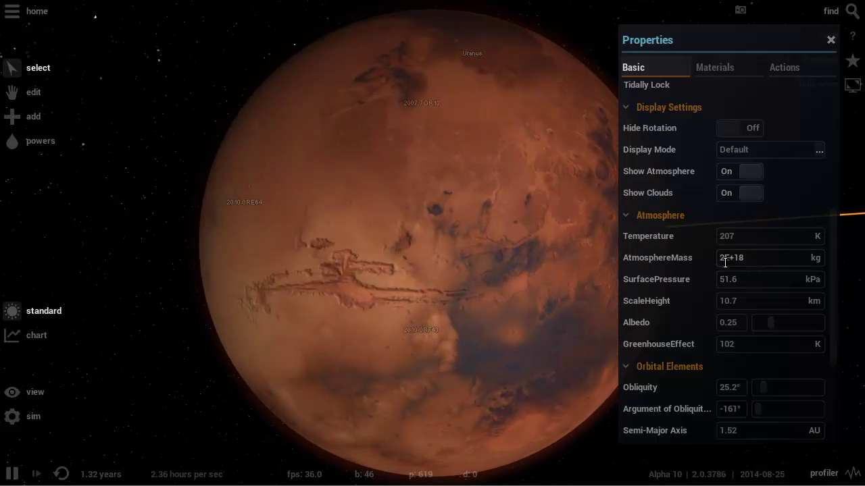
- Step the atmosphere mass down from 2E+18 to 1.48E+18 kg
click(725, 262)
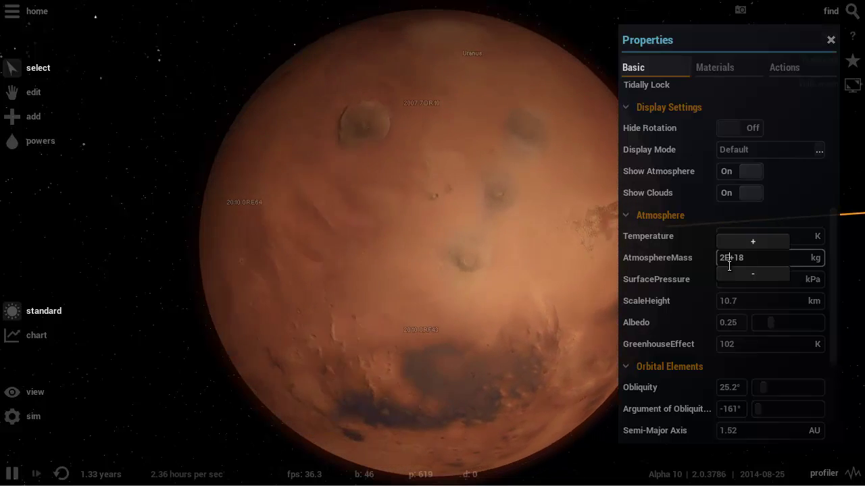
click(736, 276)
click(740, 277)
click(743, 276)
click(746, 275)
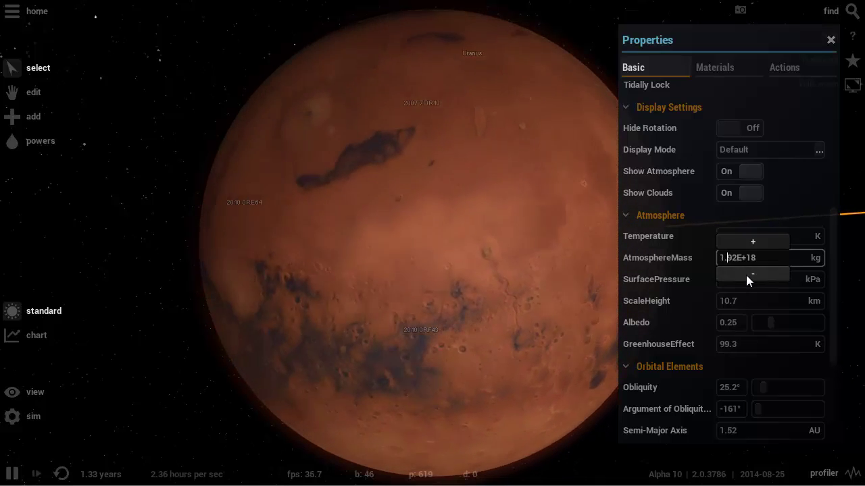
click(746, 276)
click(747, 276)
click(746, 276)
click(747, 276)
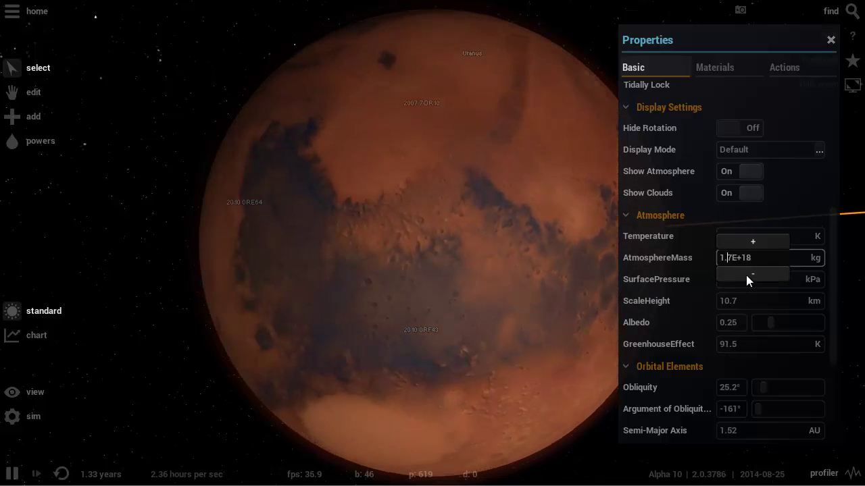
click(746, 277)
click(746, 276)
click(746, 277)
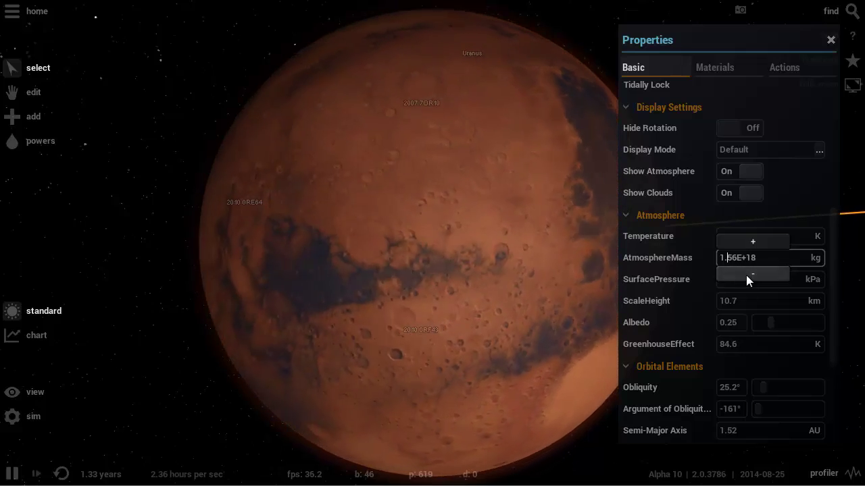
click(746, 276)
click(747, 276)
scroll(746, 275, down, 1)
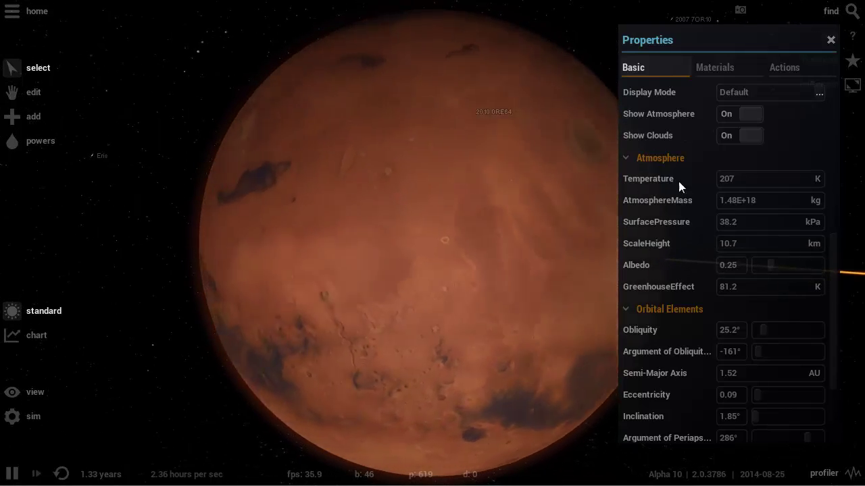
scroll(695, 181, up, 5)
scroll(743, 253, down, 4)
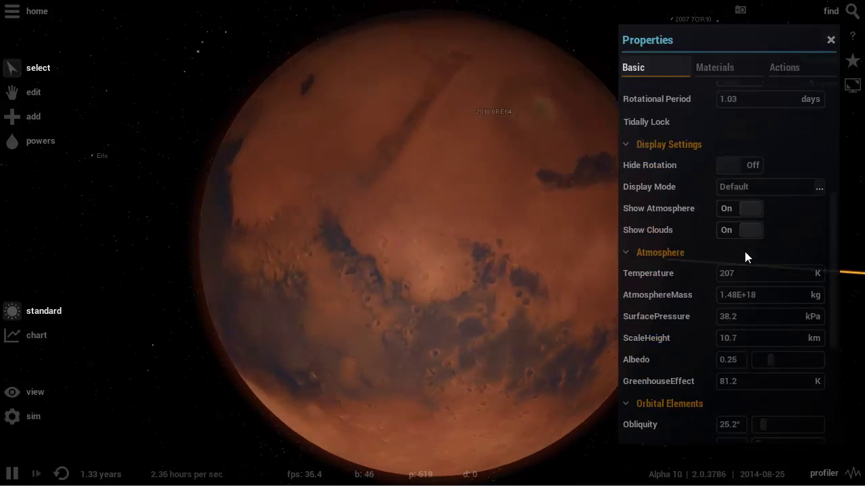
scroll(744, 251, down, 4)
scroll(747, 220, up, 2)
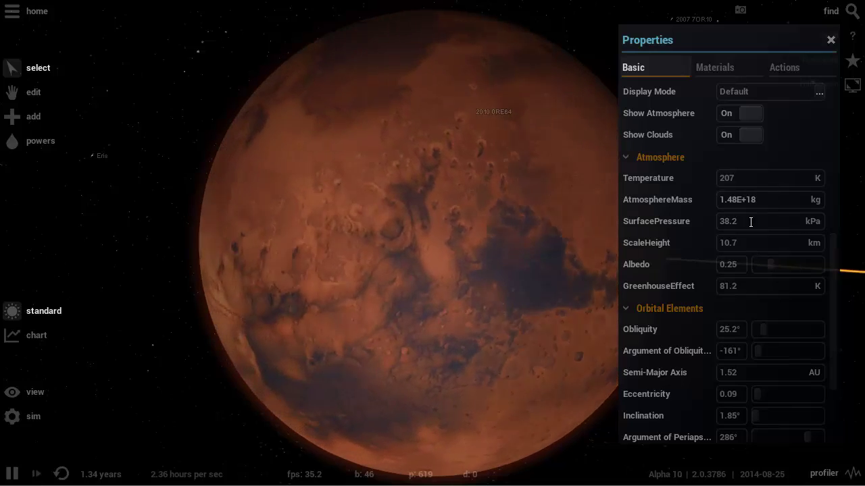
scroll(754, 226, up, 3)
scroll(754, 226, up, 2)
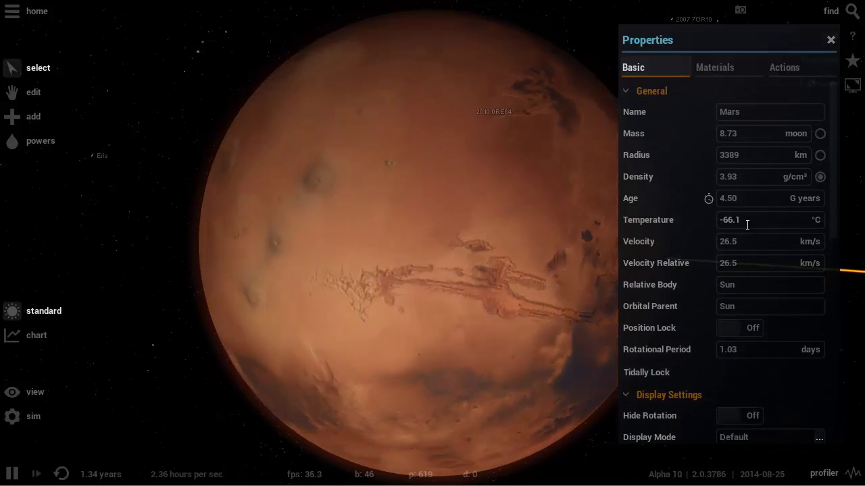
scroll(742, 247, down, 4)
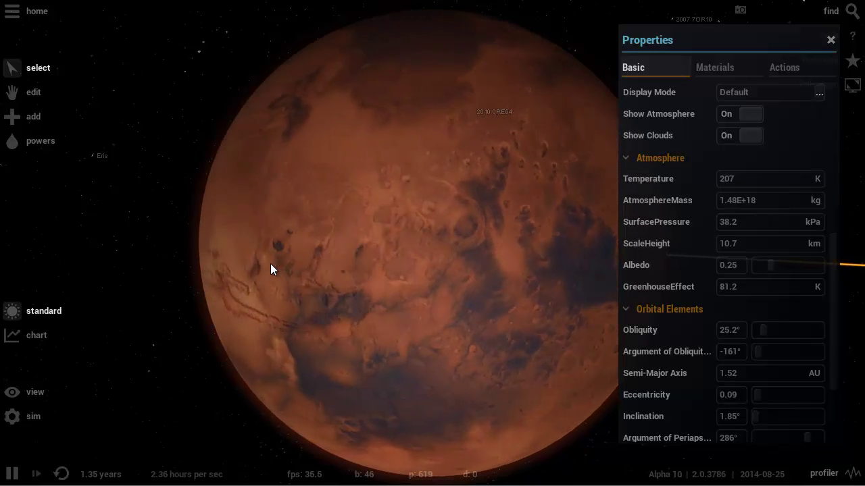
- Run at 296 days per second and zoom out until Mars reaches 0.387 °C after 119 years
mouse_move(202, 474)
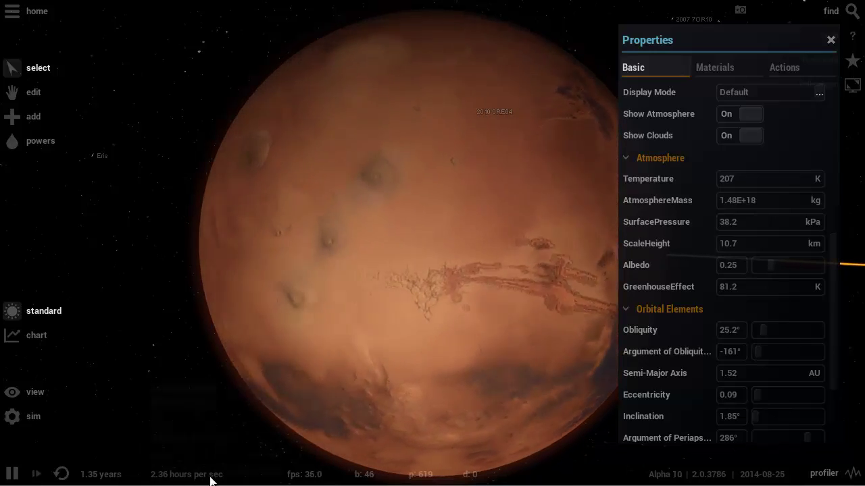
scroll(365, 334, down, 5)
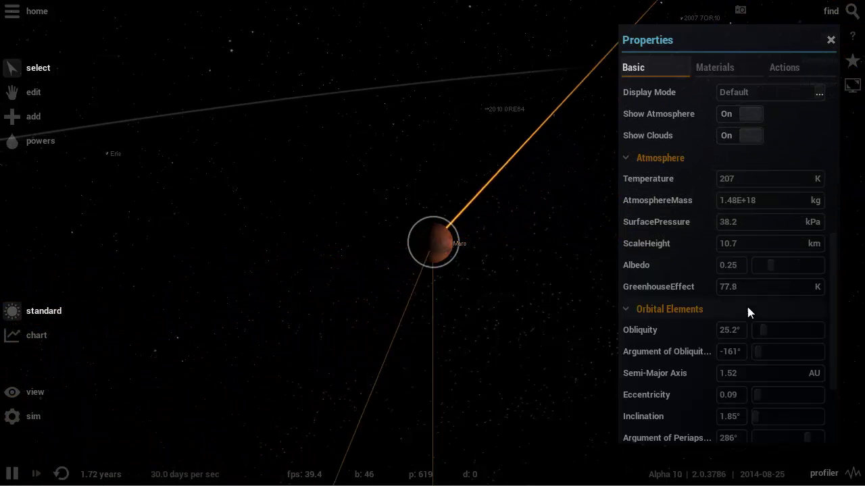
scroll(748, 308, up, 6)
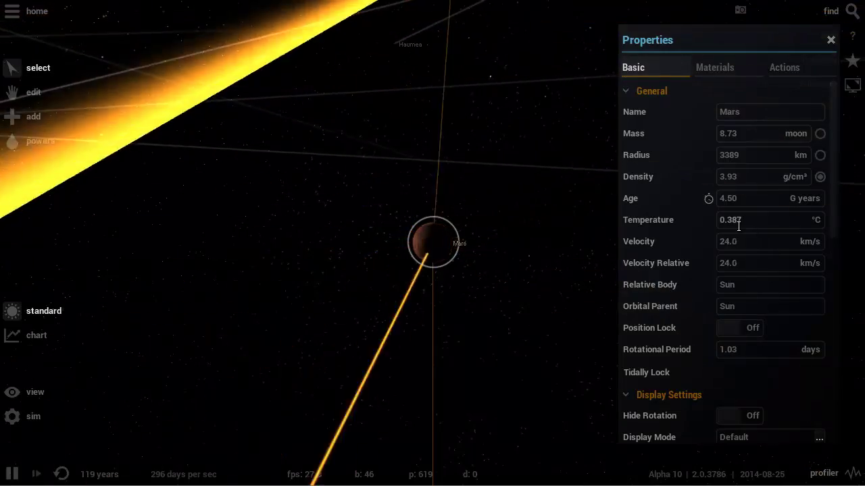
- Check Temperature and GreenhouseEffect in Properties as Mars warms to 5.57 °C, then zoom in
scroll(755, 233, down, 8)
scroll(751, 240, down, 3)
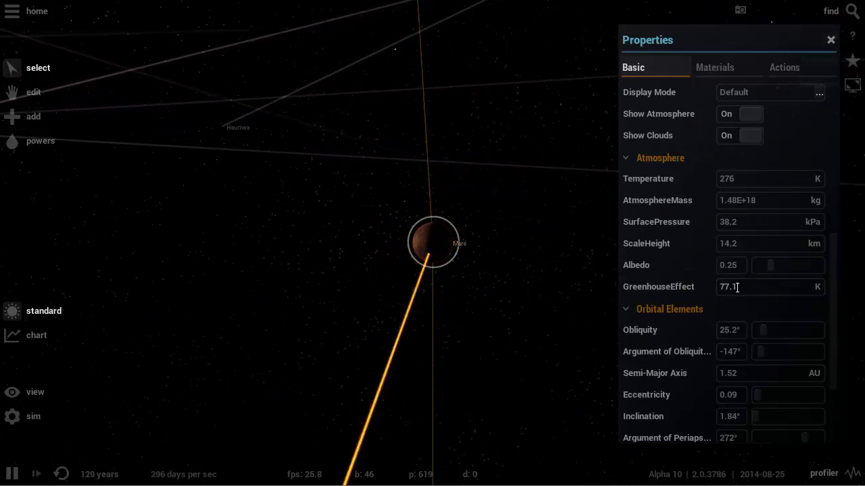
scroll(770, 285, up, 3)
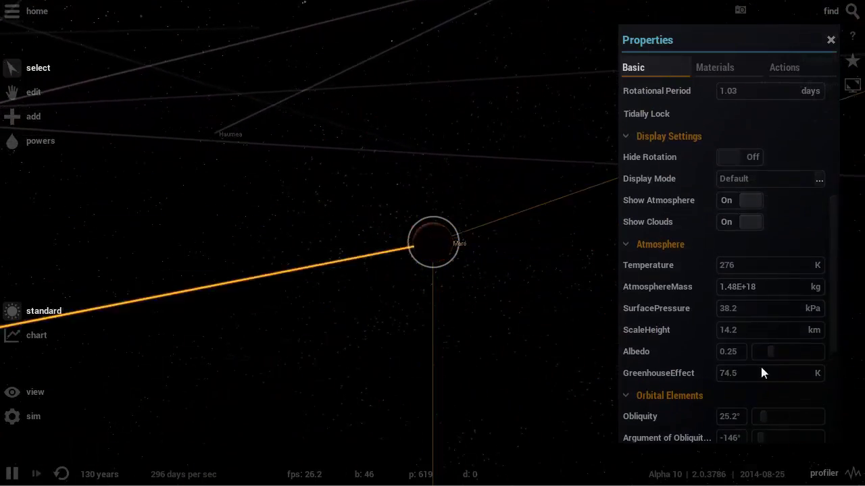
scroll(759, 366, up, 3)
scroll(758, 364, up, 3)
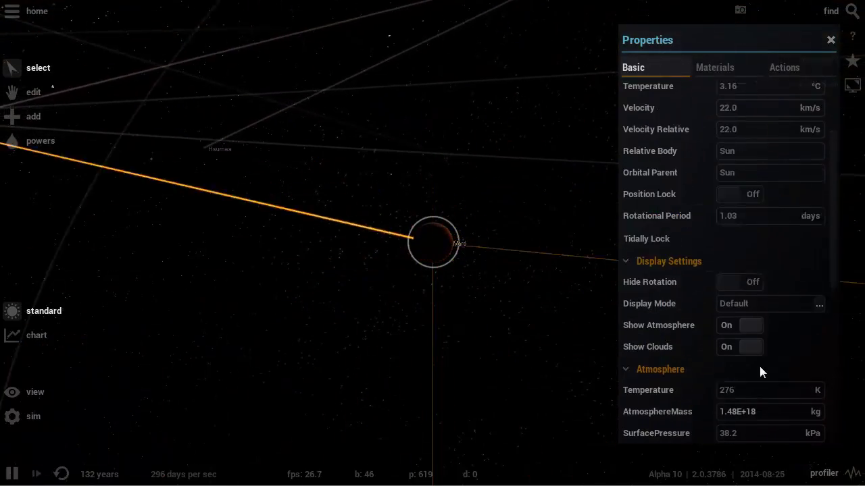
scroll(756, 363, up, 3)
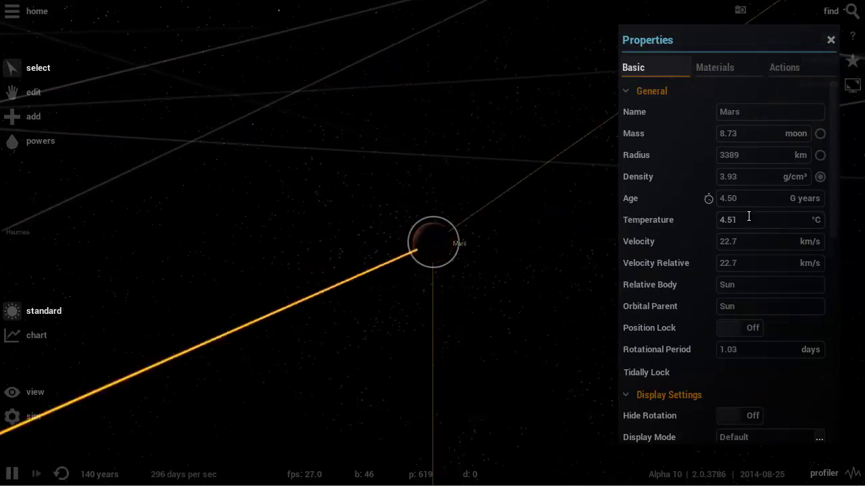
scroll(469, 235, up, 5)
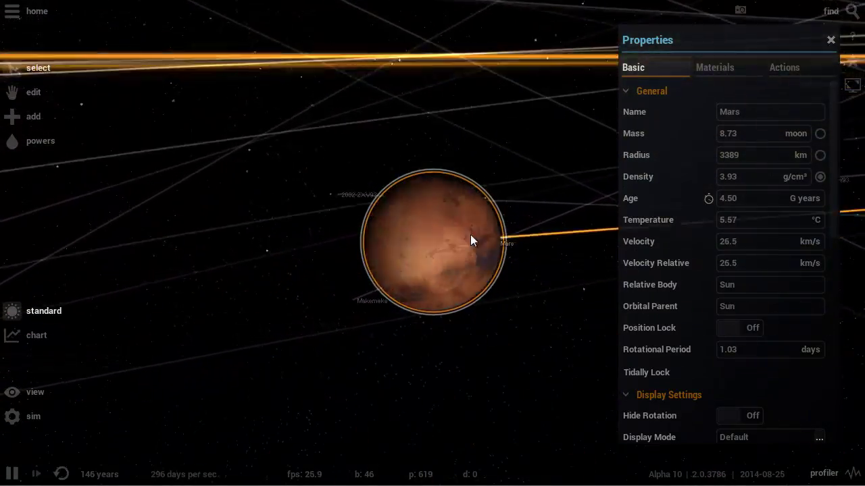
- Reduce the time step from 296 days to 1.39 hours per second, zooming in on Mars
mouse_move(203, 473)
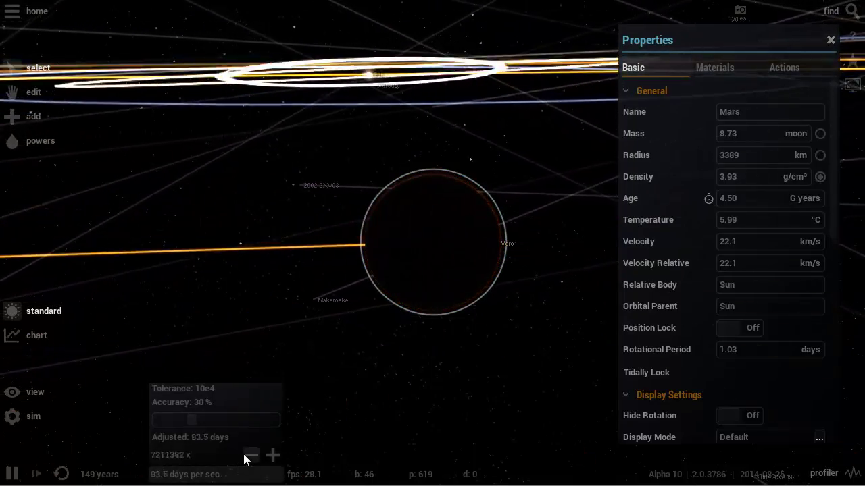
click(246, 456)
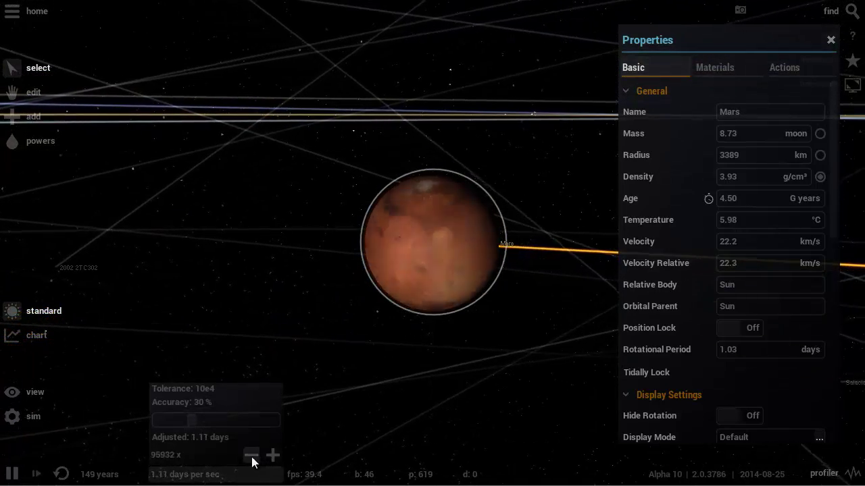
scroll(433, 296, up, 10)
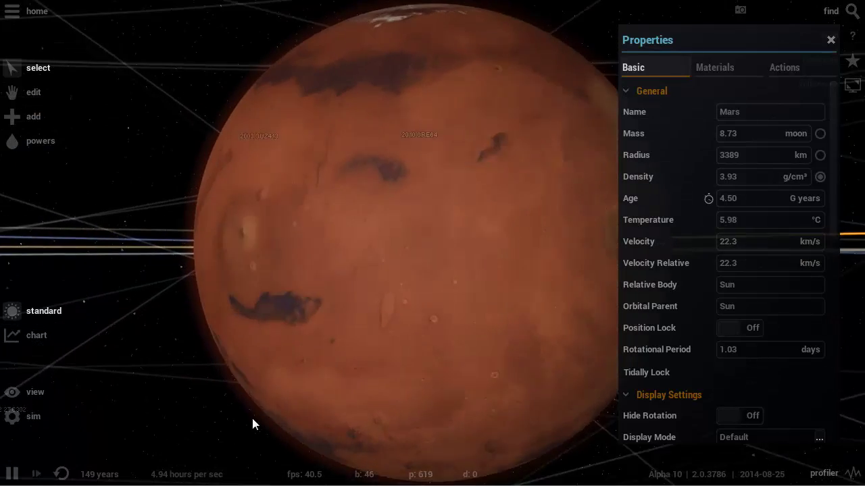
mouse_move(227, 475)
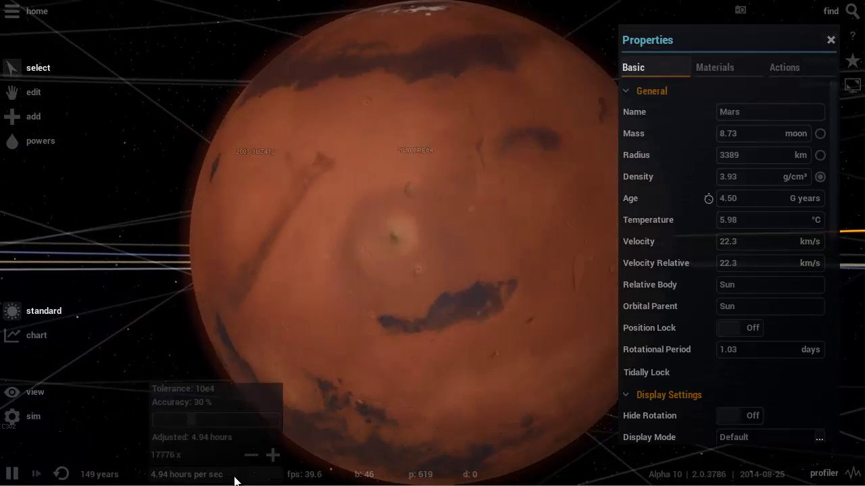
click(251, 456)
click(249, 457)
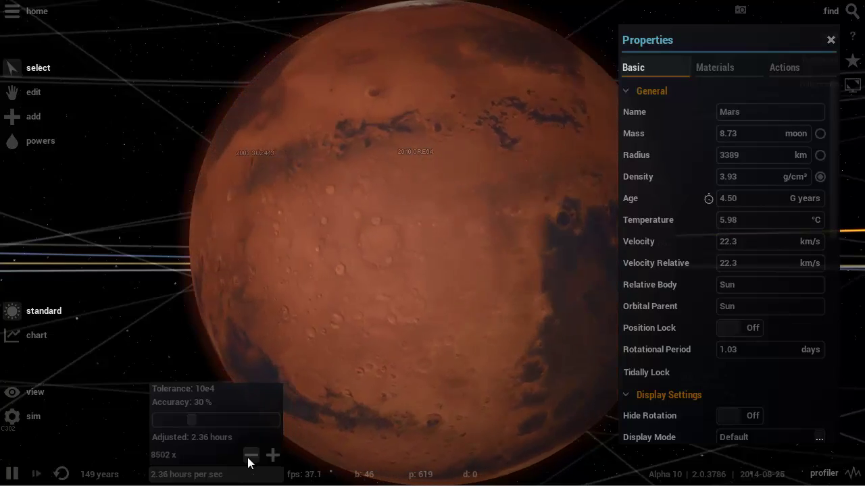
click(249, 457)
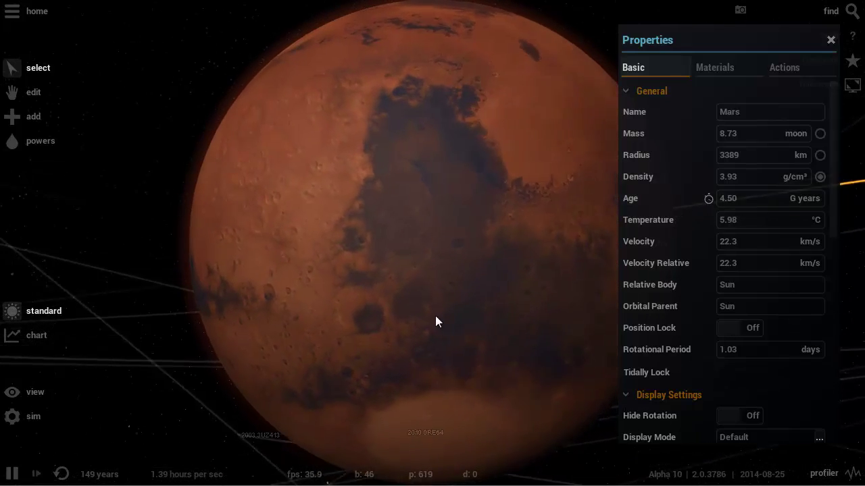
- Dispense Water from Powers onto Mars and rotate it to view the new seas and clouds
click(31, 145)
click(95, 246)
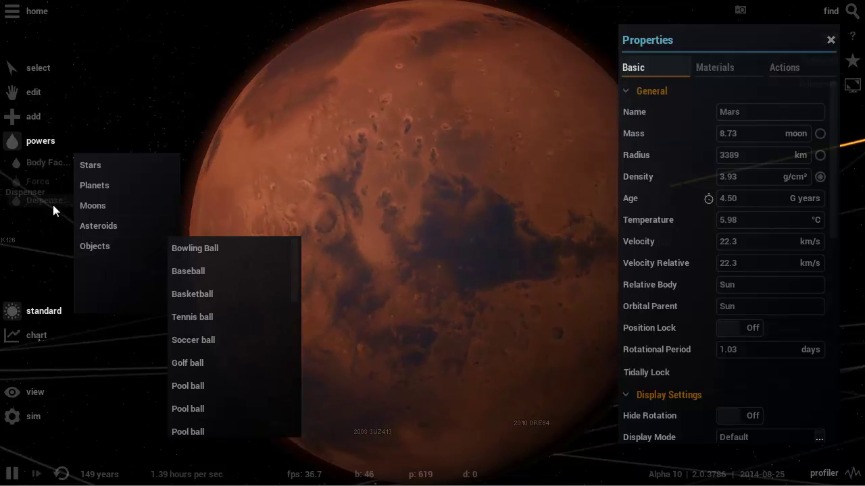
click(53, 203)
click(90, 211)
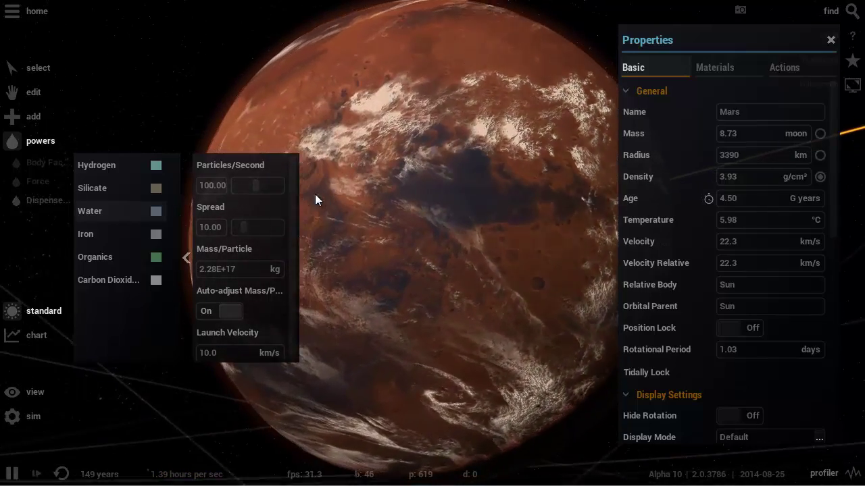
click(183, 262)
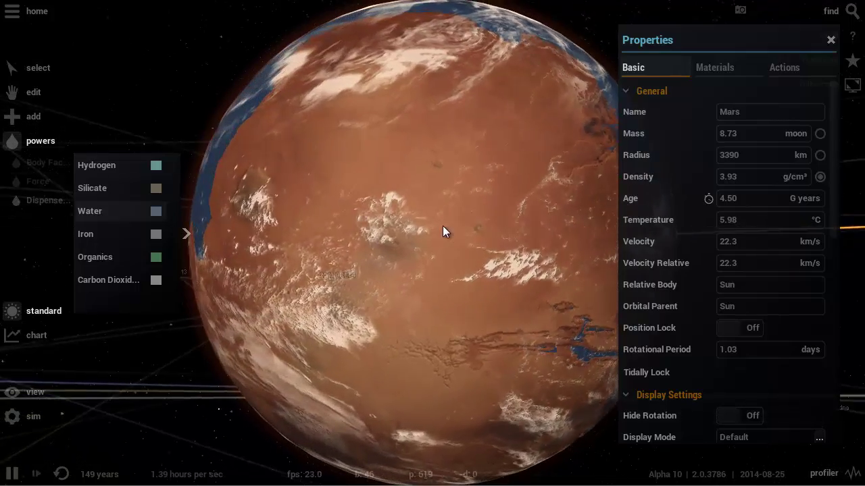
drag(412, 249, 460, 257)
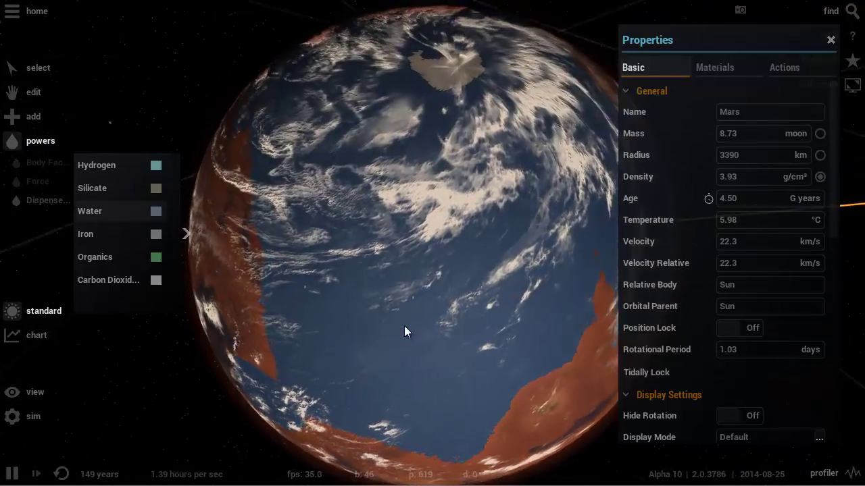
drag(406, 324, 324, 238)
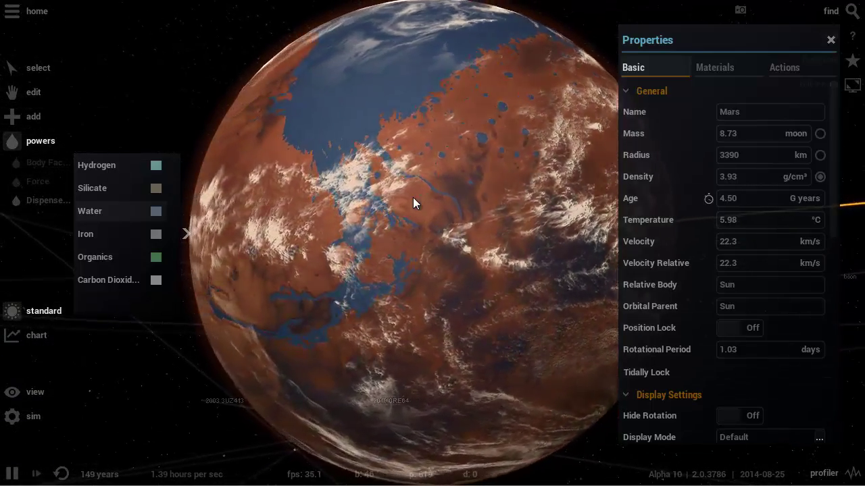
scroll(763, 295, down, 3)
scroll(743, 292, down, 5)
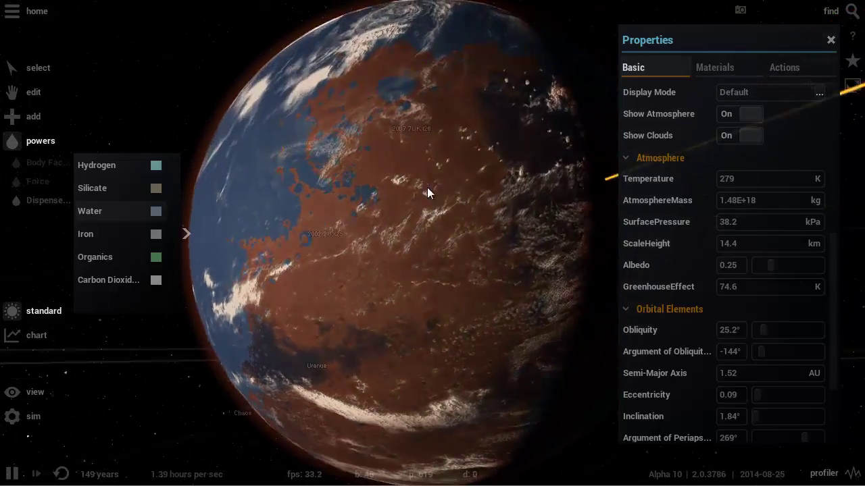
mouse_move(403, 245)
mouse_down()
mouse_move(467, 106)
mouse_move(386, 199)
mouse_move(469, 173)
mouse_move(415, 161)
mouse_move(415, 270)
mouse_move(426, 169)
mouse_move(541, 274)
mouse_move(464, 250)
mouse_move(436, 270)
mouse_move(406, 250)
mouse_move(521, 205)
mouse_up()
scroll(502, 225, down, 6)
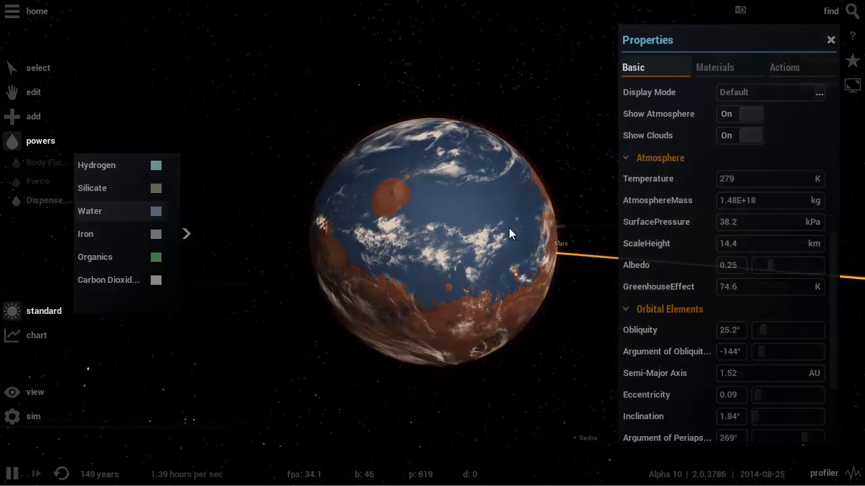
scroll(446, 234, up, 5)
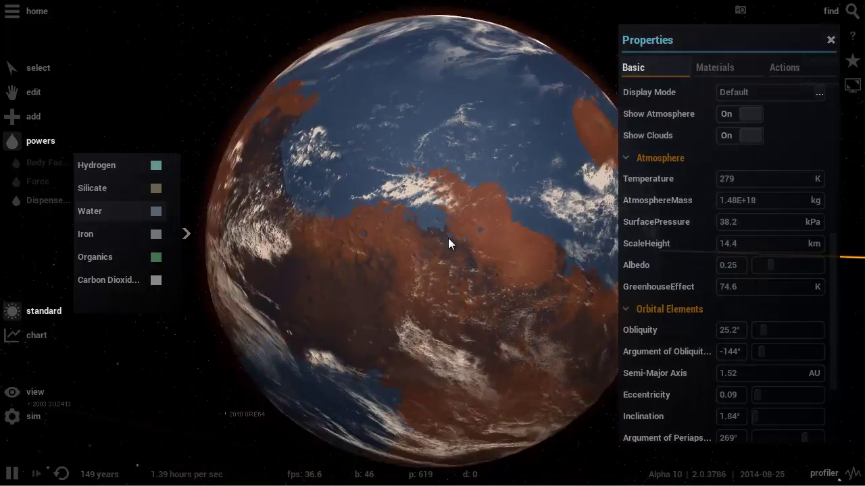
scroll(448, 243, down, 3)
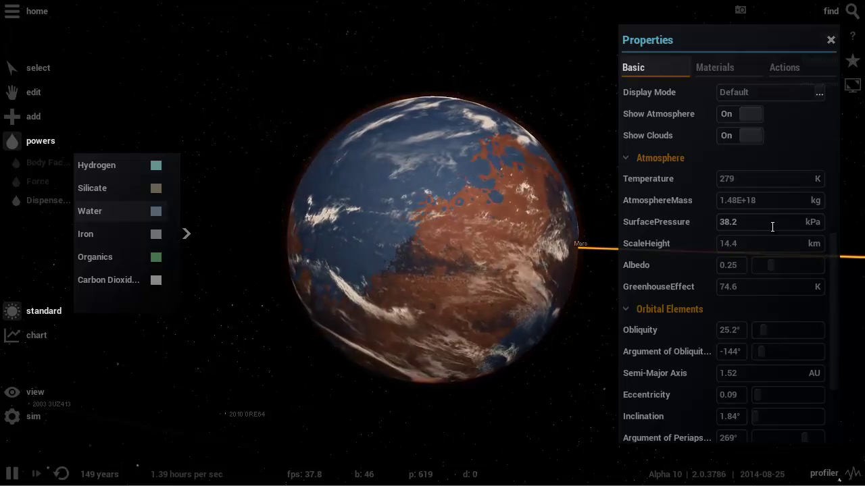
scroll(535, 253, up, 3)
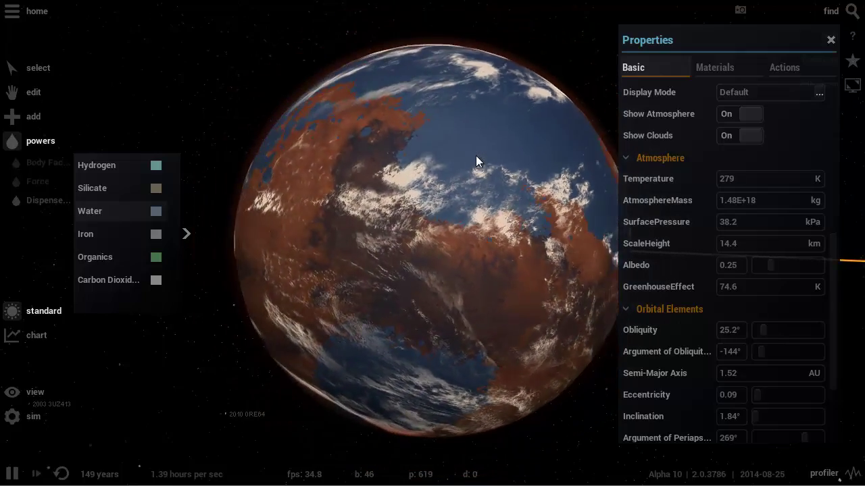
scroll(475, 155, down, 3)
scroll(482, 162, up, 5)
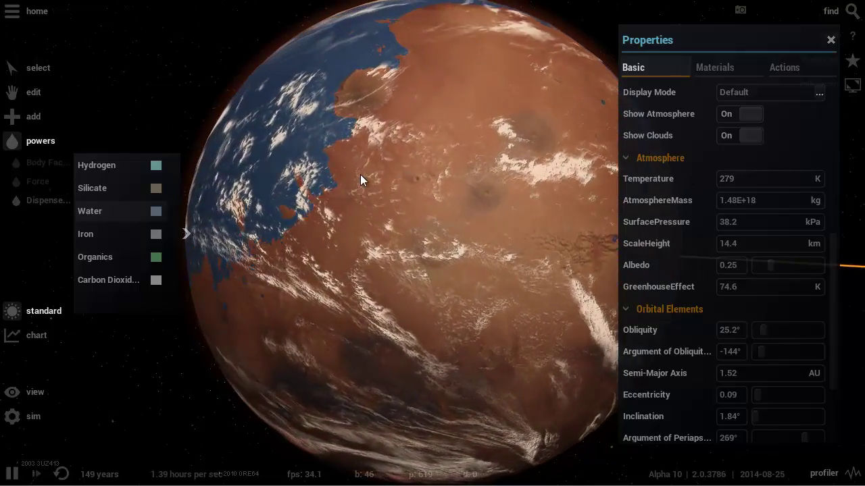
scroll(758, 234, down, 4)
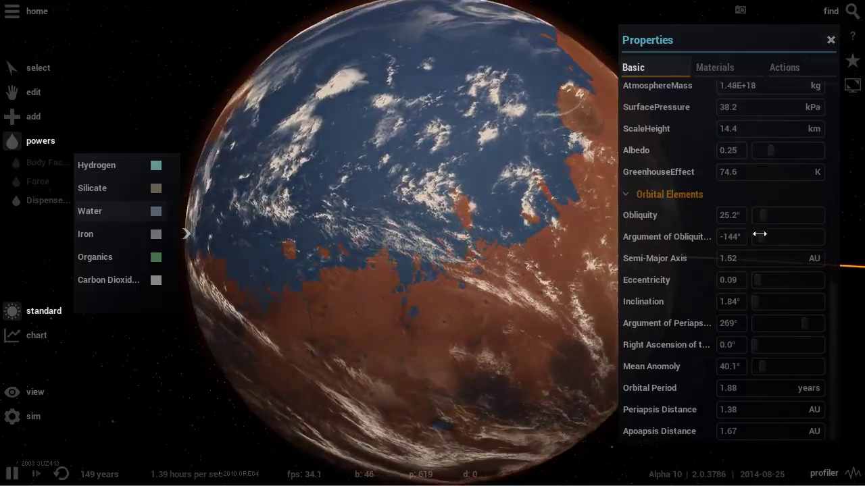
scroll(759, 236, up, 3)
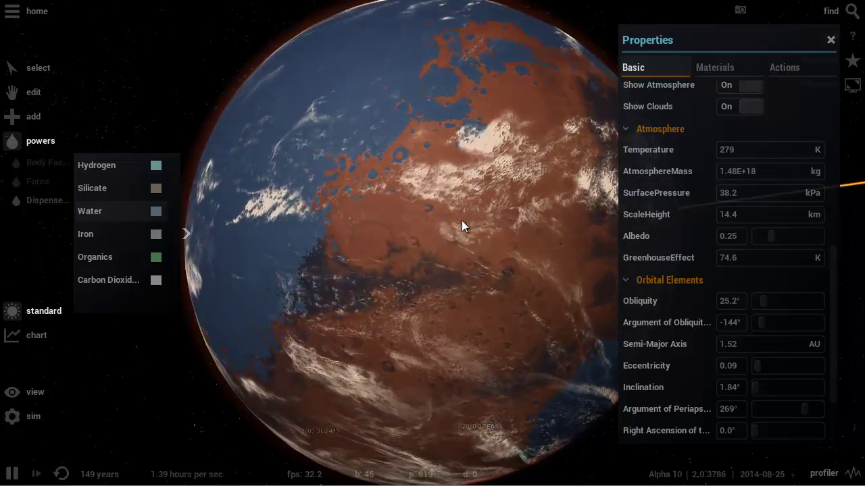
scroll(540, 193, down, 2)
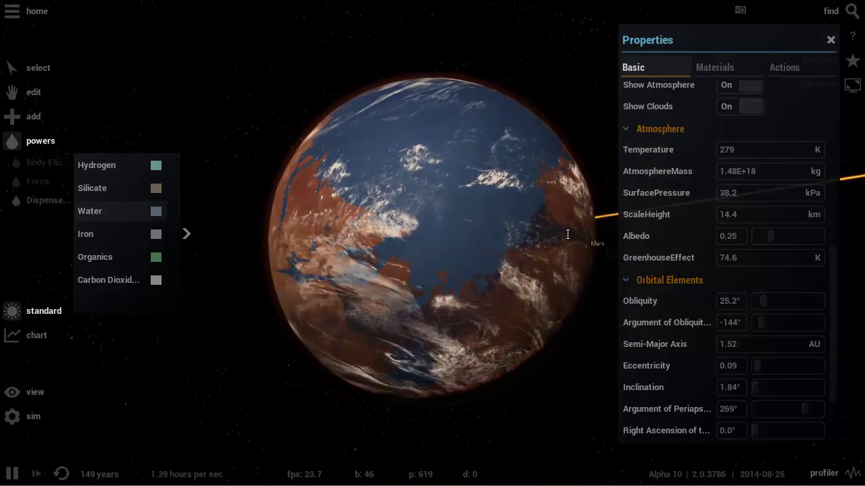
scroll(481, 239, up, 3)
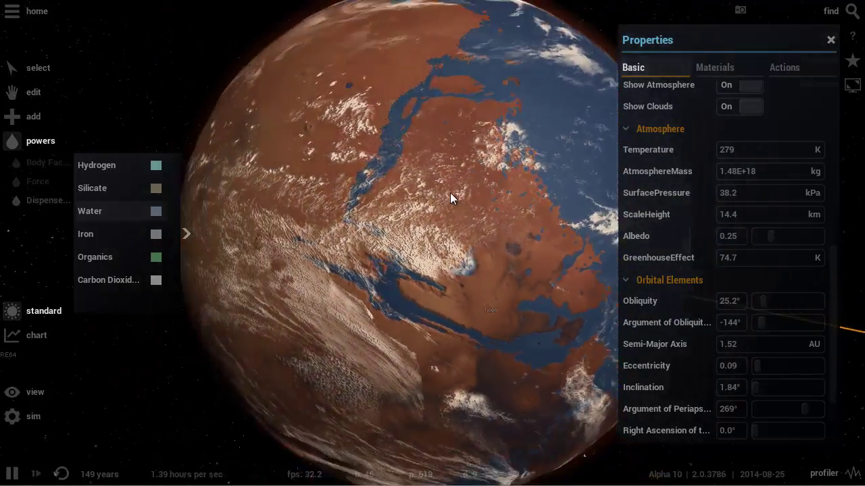
scroll(427, 156, down, 2)
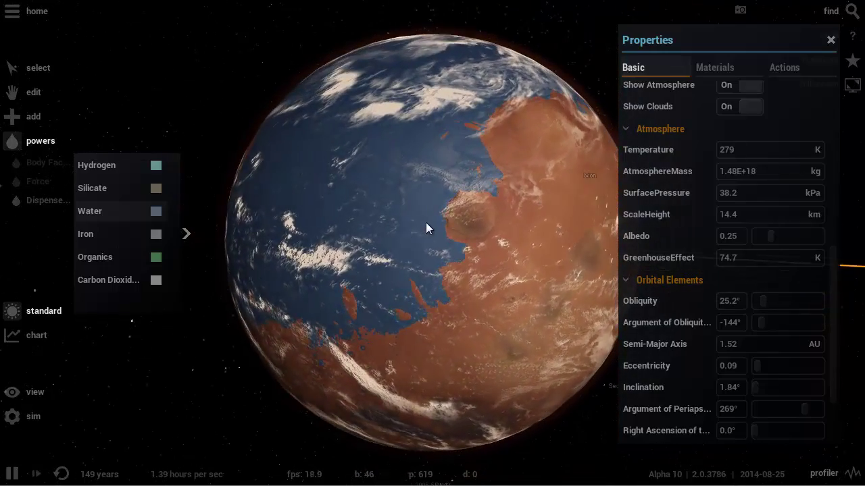
scroll(425, 229, up, 4)
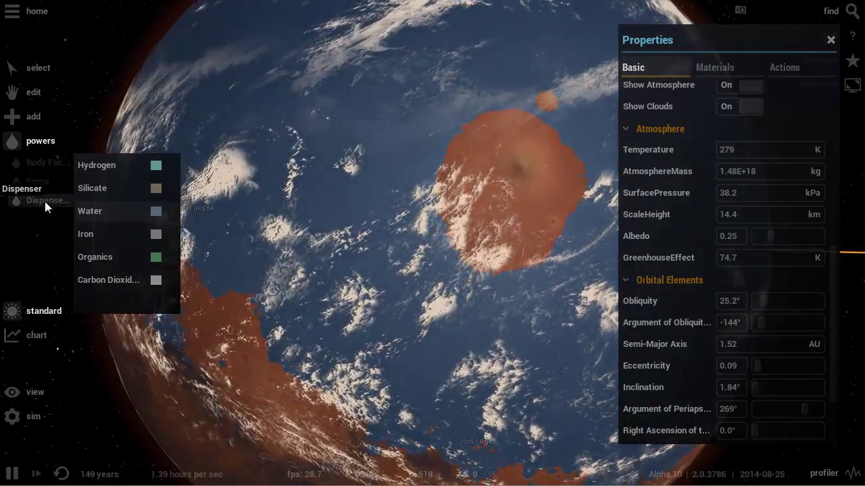
scroll(80, 201, down, 5)
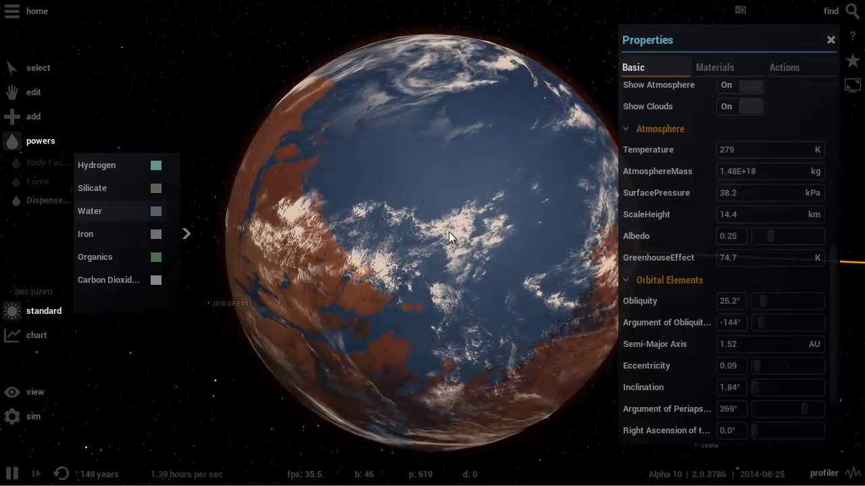
scroll(464, 187, down, 3)
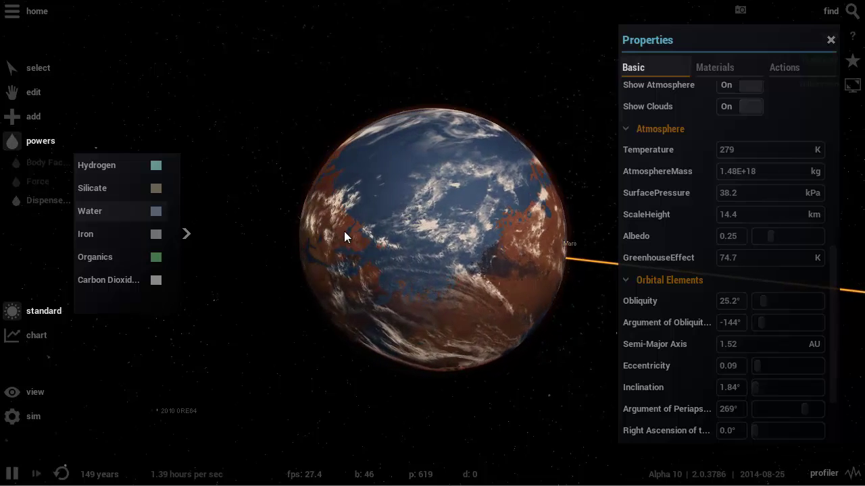
- Show the Body Factory's Planets submenu listing Mercury through Pluto
scroll(387, 248, down, 3)
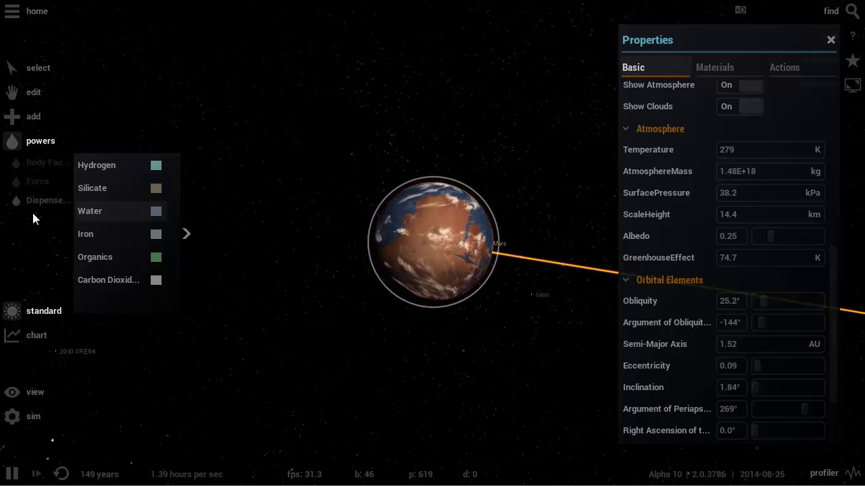
scroll(490, 198, up, 3)
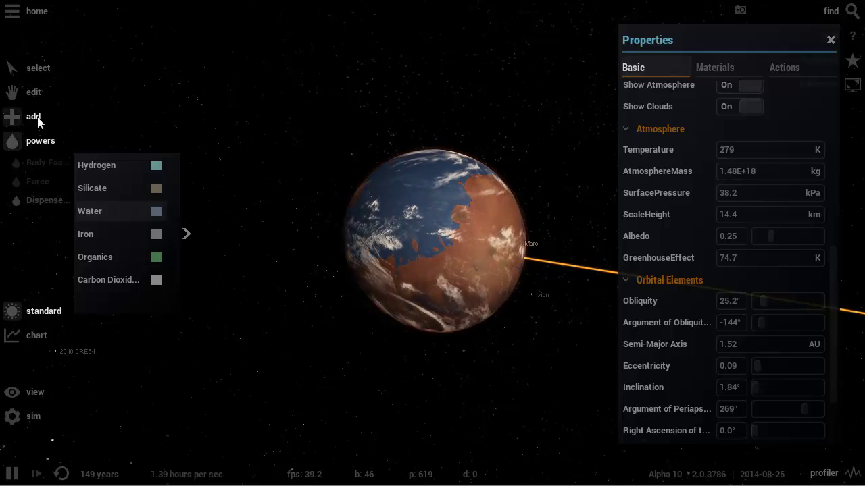
mouse_move(40, 168)
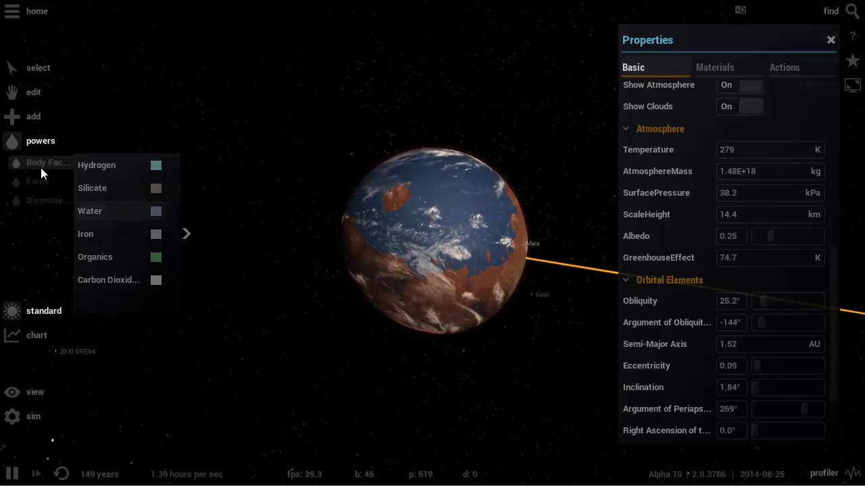
mouse_move(106, 186)
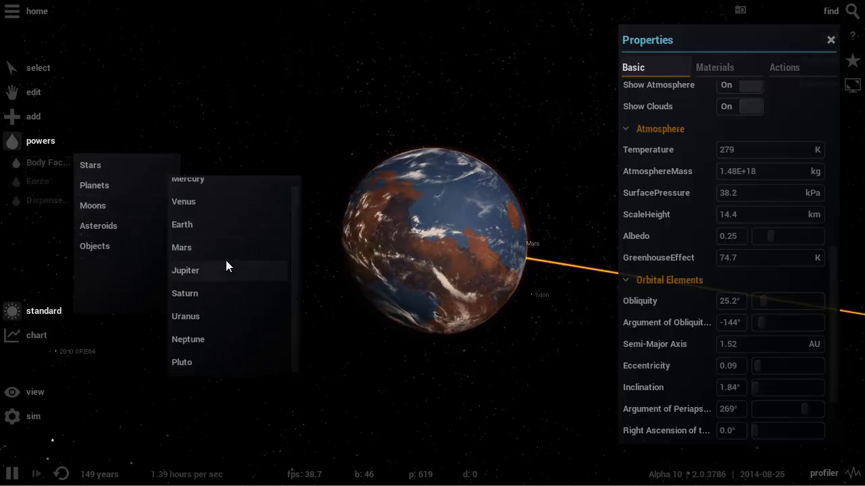
scroll(211, 260, down, 1)
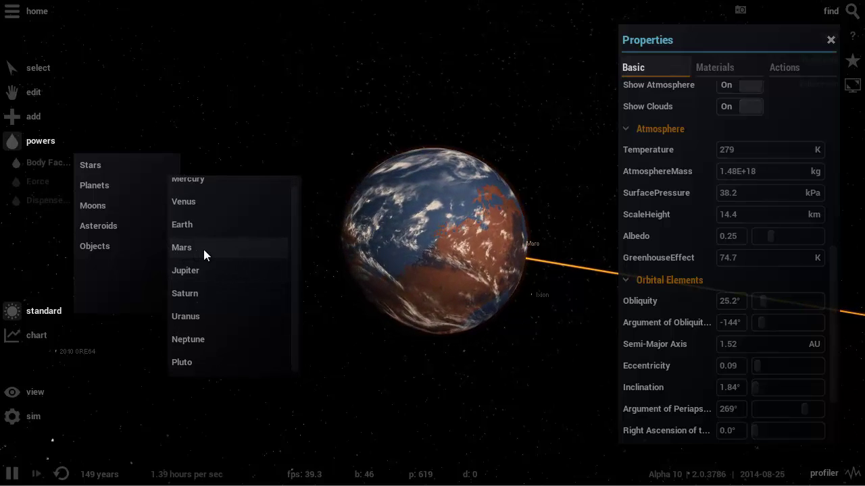
scroll(204, 249, up, 1)
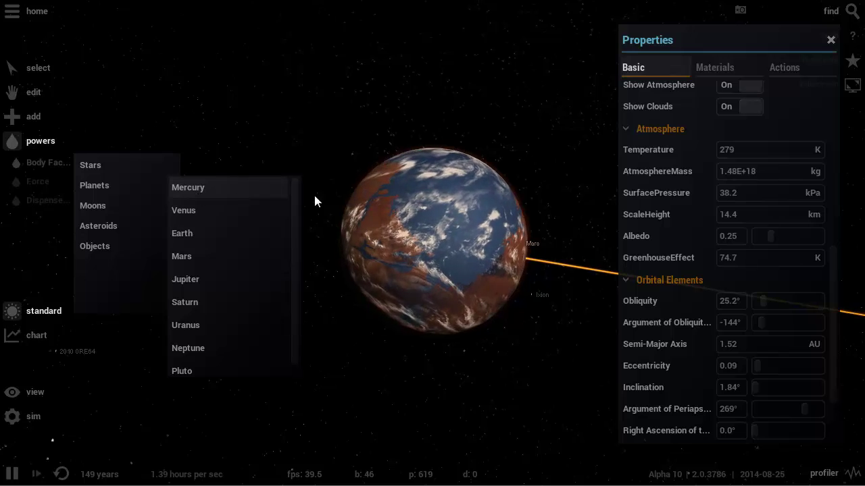
scroll(453, 237, down, 5)
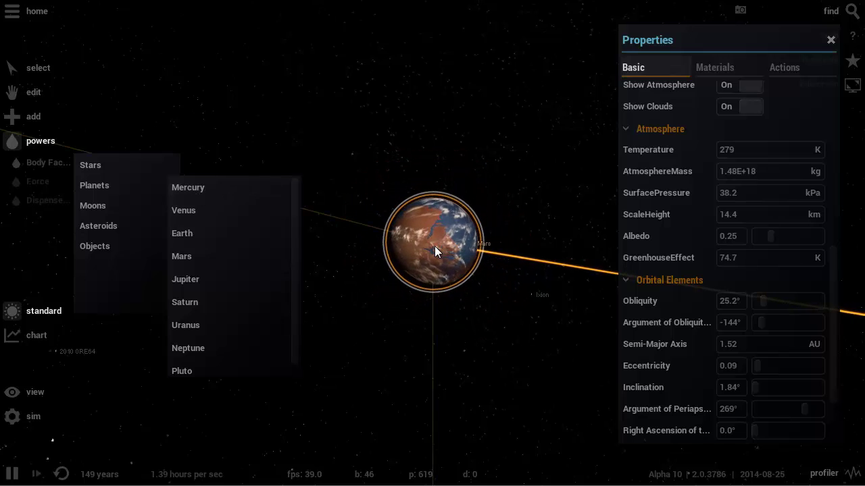
- Fire Mercury into Mars and zoom in on the resulting molten orange planet
click(434, 250)
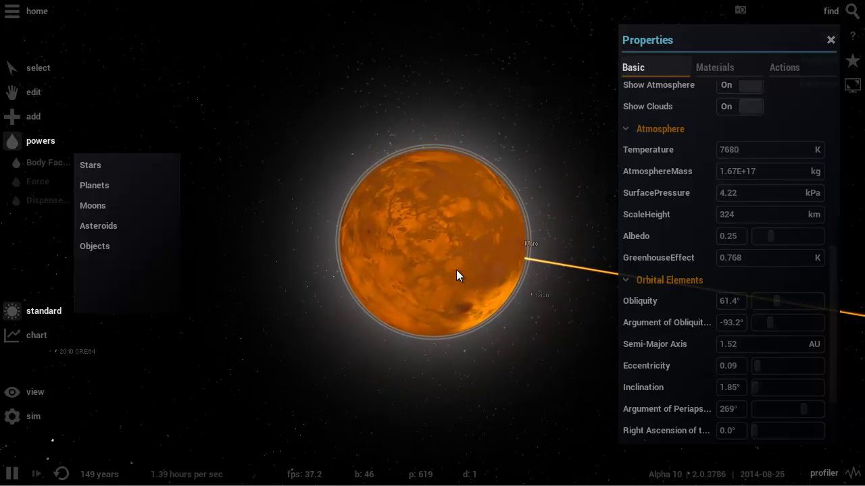
scroll(742, 219, up, 3)
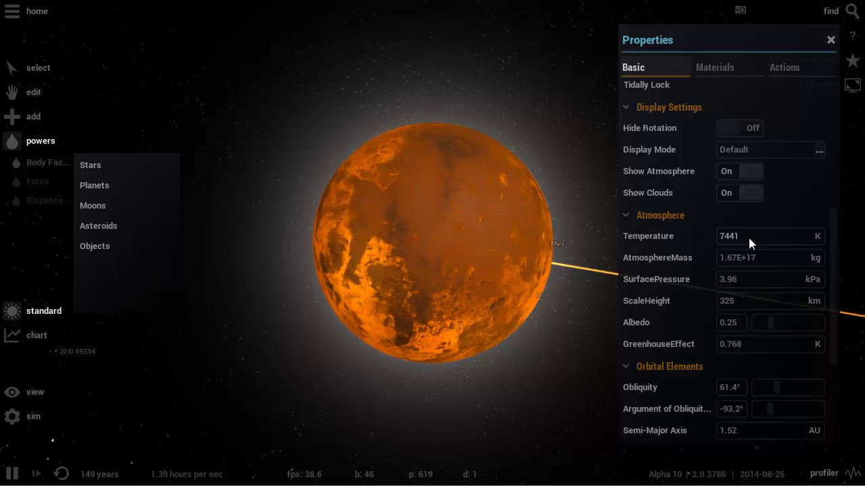
scroll(748, 238, up, 6)
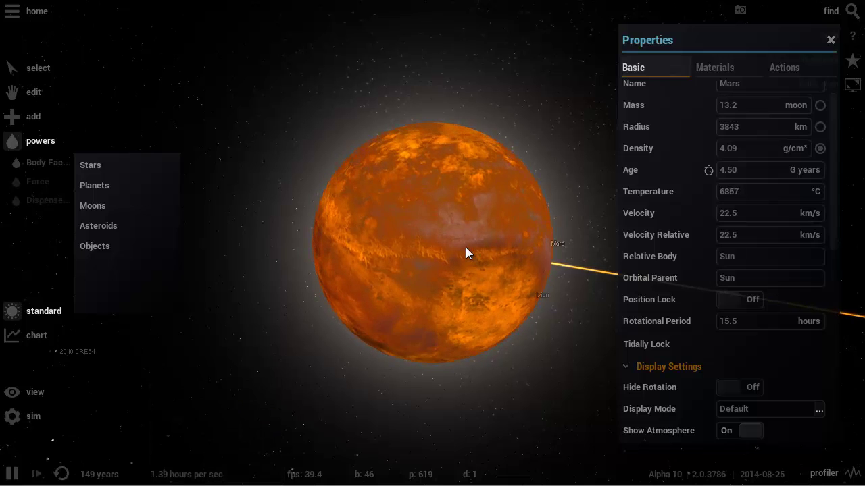
mouse_move(224, 477)
scroll(801, 180, up, 1)
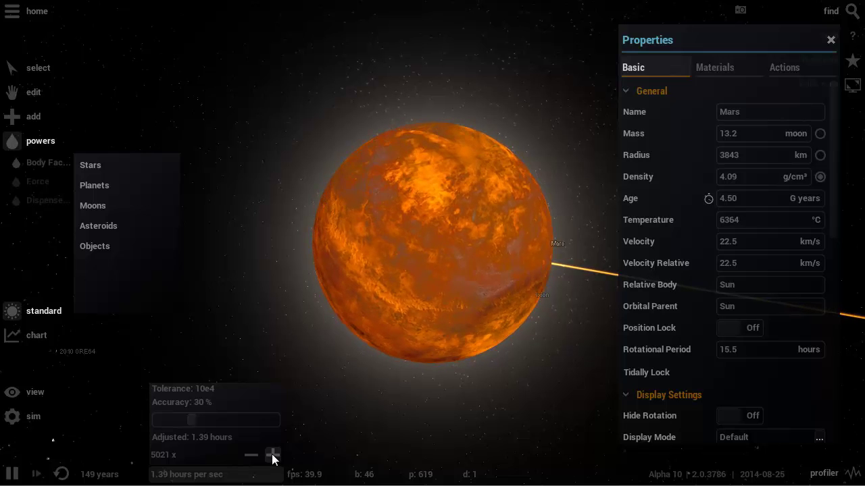
- Raise the simulation speed to 1.98 days per second while Mars cools
click(272, 455)
click(272, 456)
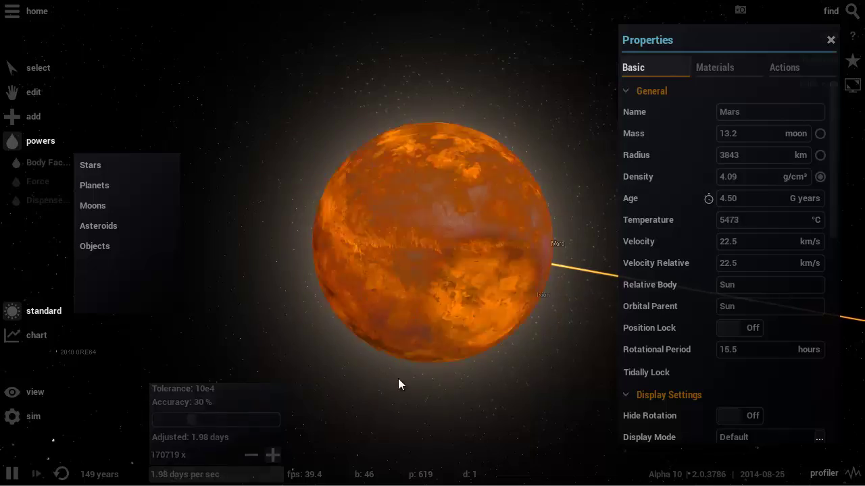